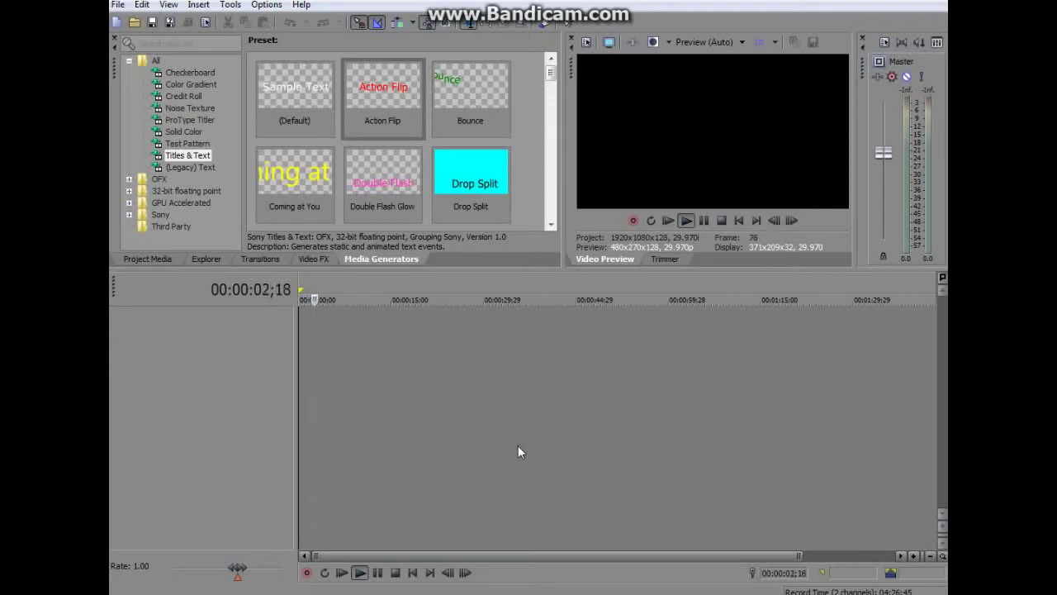
Step: Play and pause the empty timeline, return to start, then restore the Music folder window
left_click(703, 221)
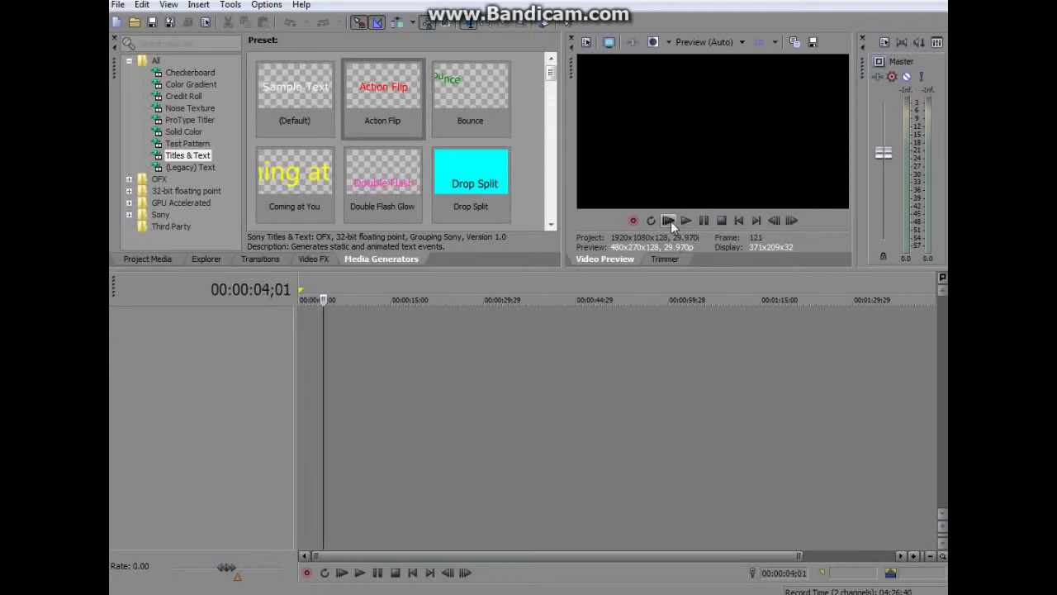
left_click(671, 221)
key("Return")
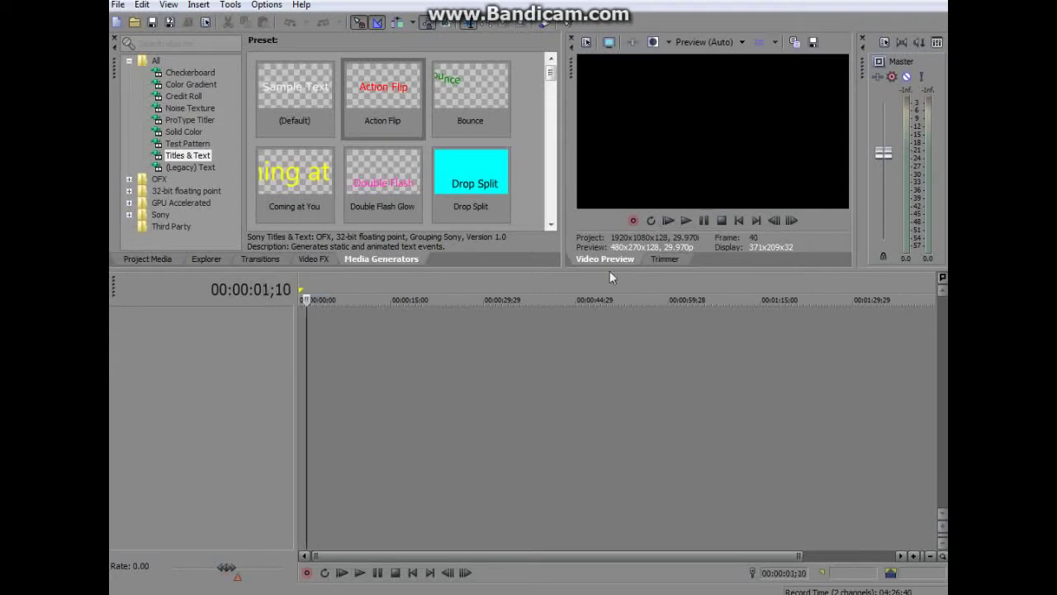
left_click(739, 220)
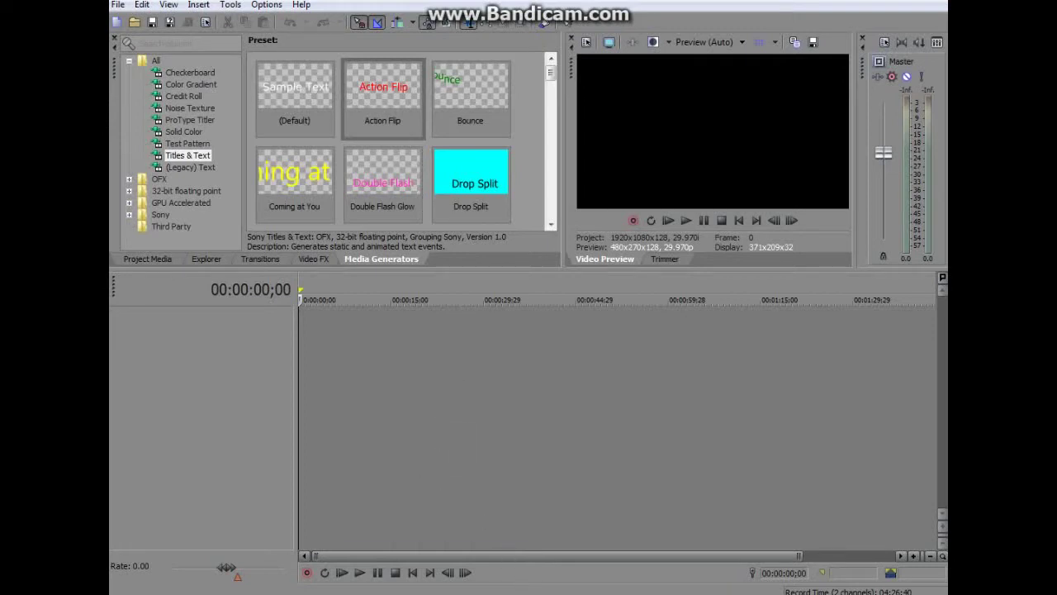
left_click(731, 545)
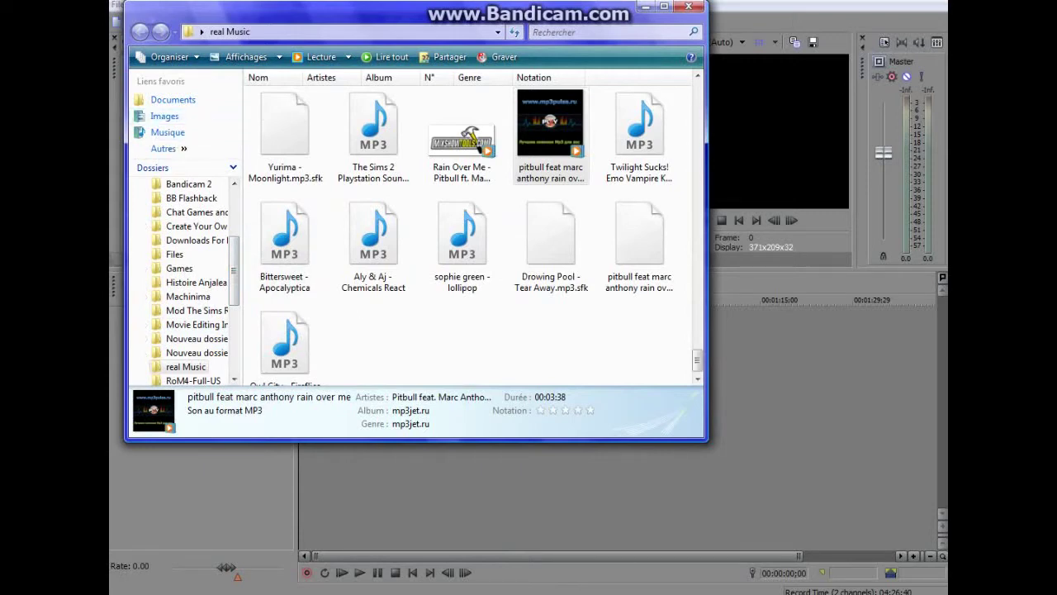
Step: Reopen the real Music folder and select The Sims 2 Intro JPEG in it
key("alt+F4")
key("super+d")
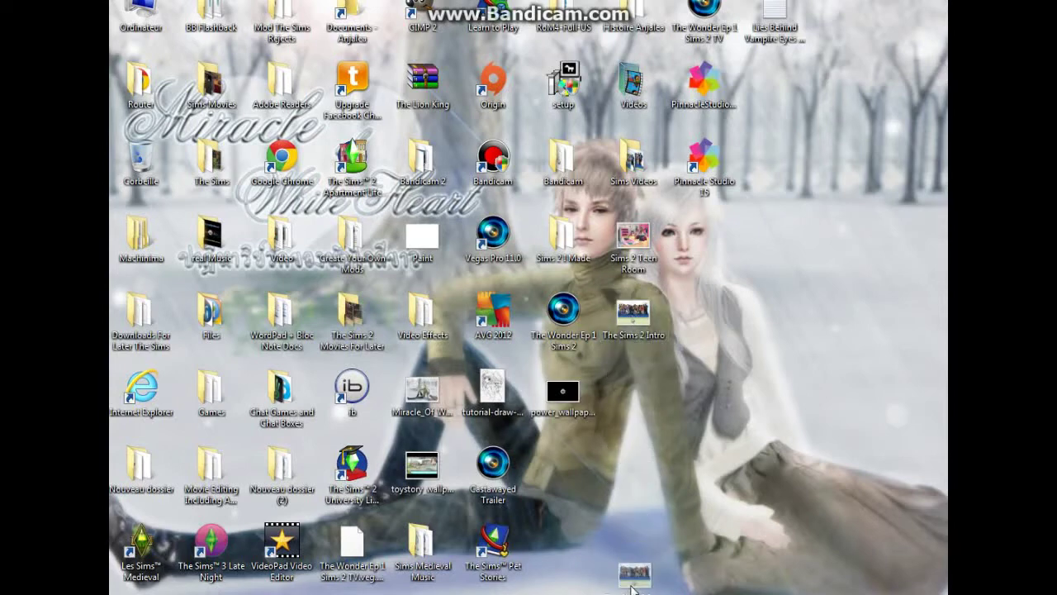
left_click(634, 591)
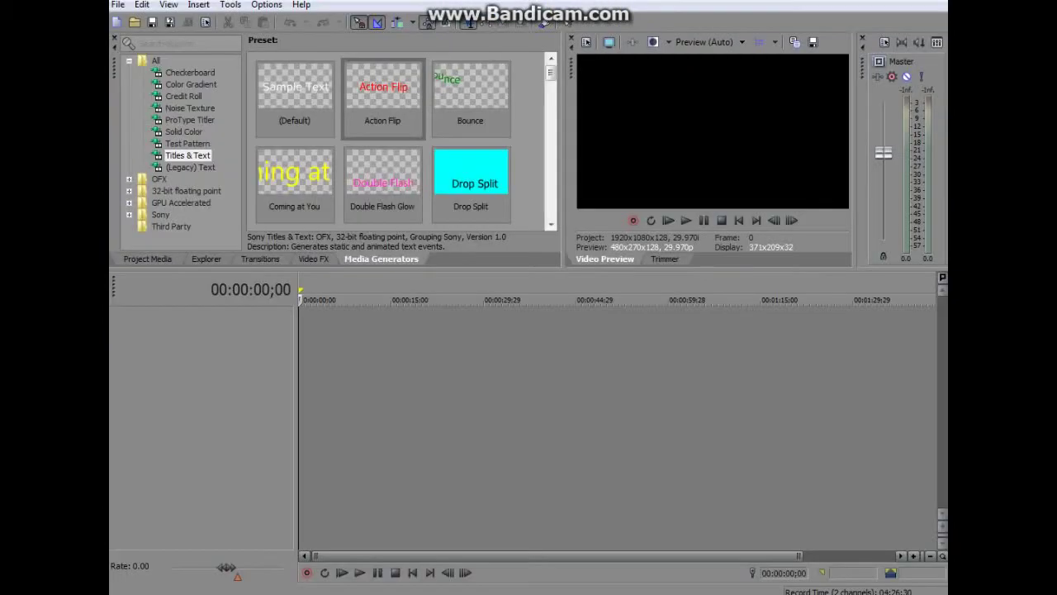
left_click(673, 591)
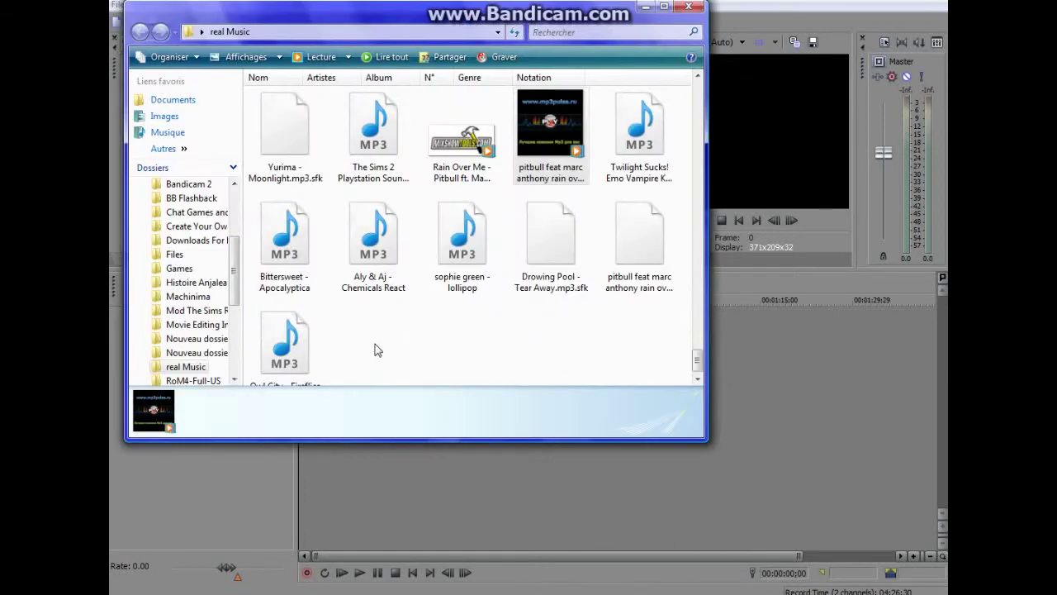
left_click(471, 276)
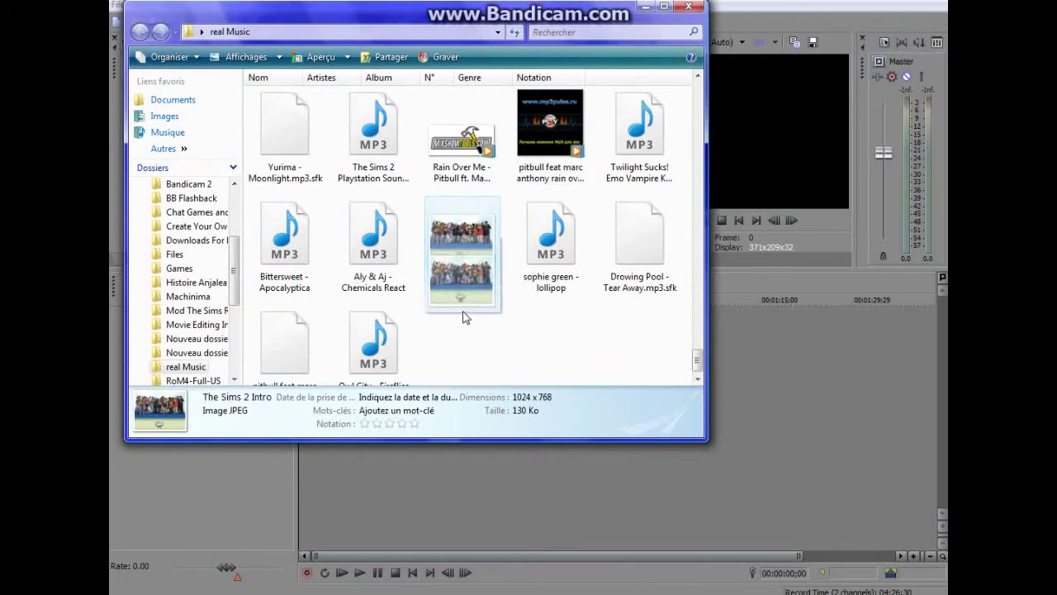
Step: Insert two new video tracks and one audio track into the project
left_click(674, 591)
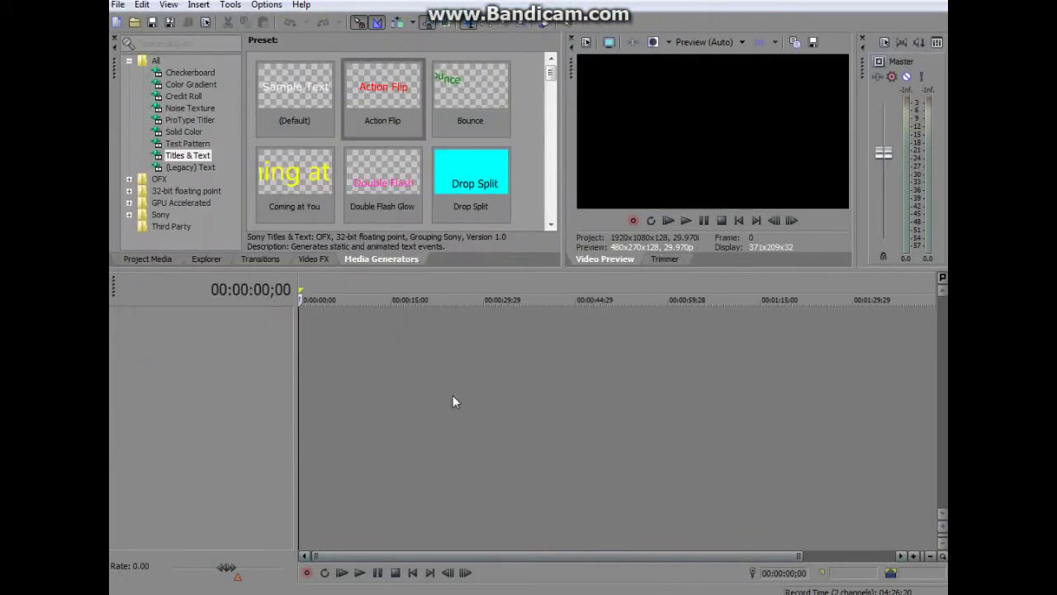
left_click(199, 5)
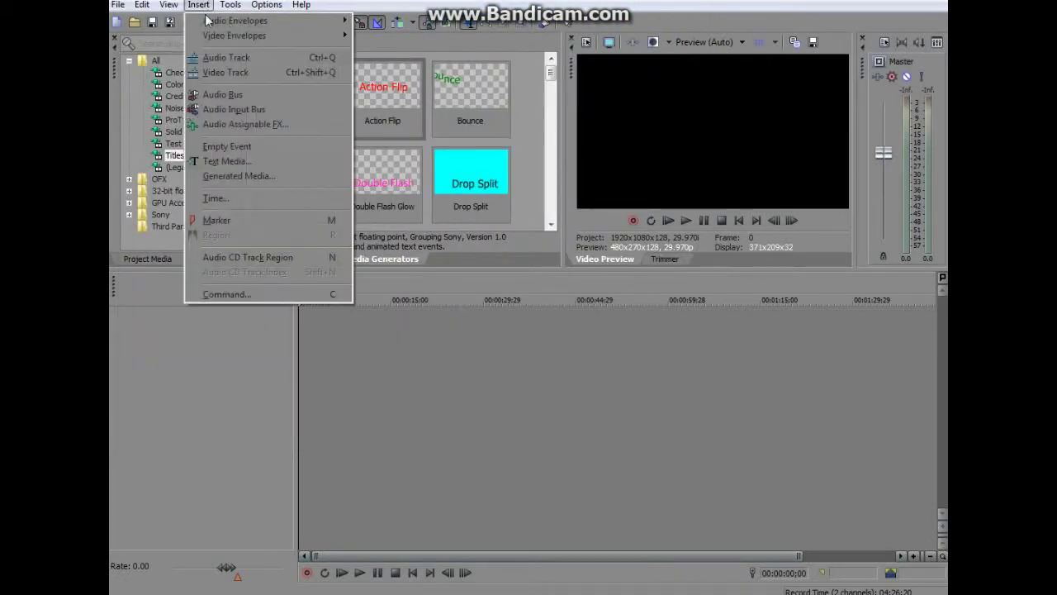
left_click(211, 72)
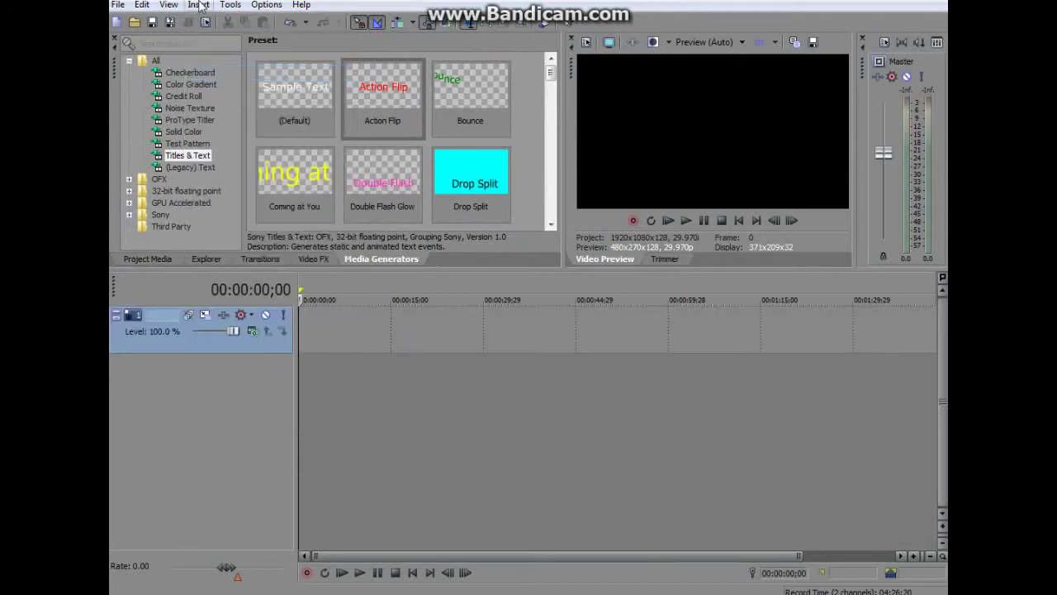
left_click(200, 5)
left_click(211, 72)
left_click(200, 6)
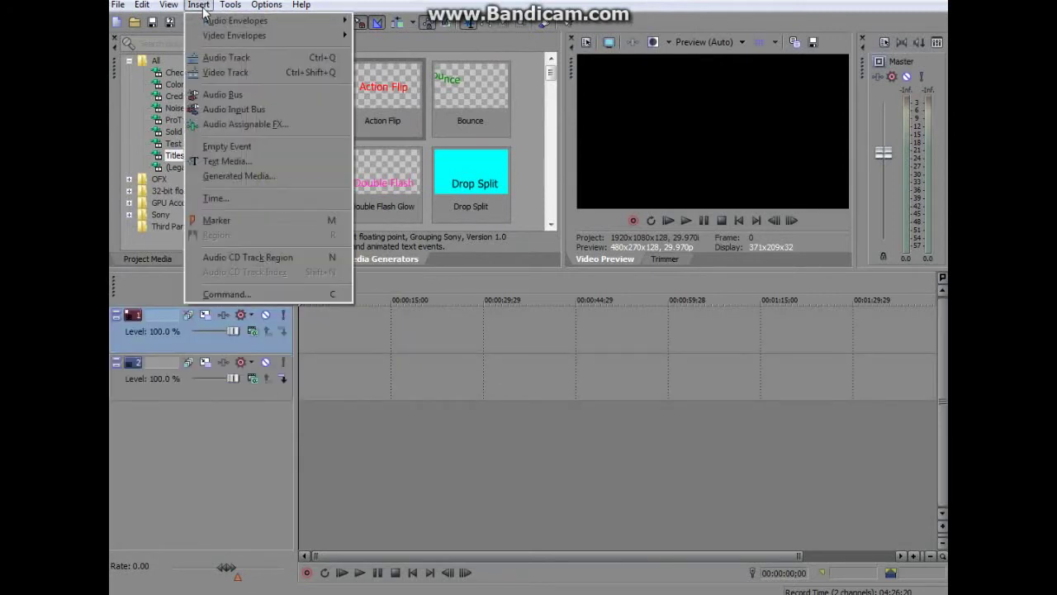
left_click(221, 58)
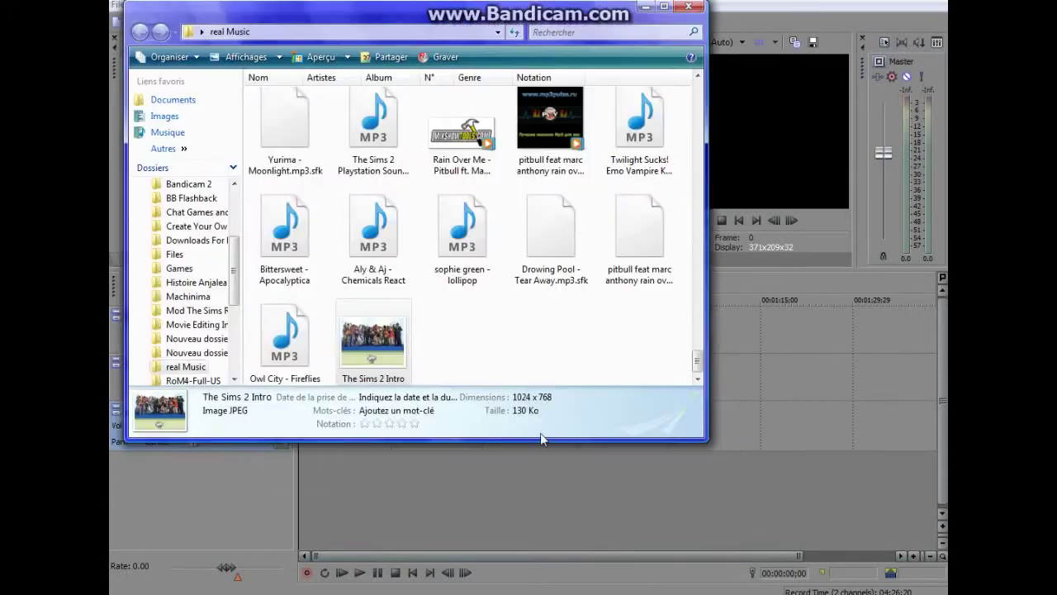
Step: Drag The Sims 2 Intro JPEG from Explorer onto track 2 at 00:00:00
key("alt+Tab")
left_click_drag(386, 327, 440, 430)
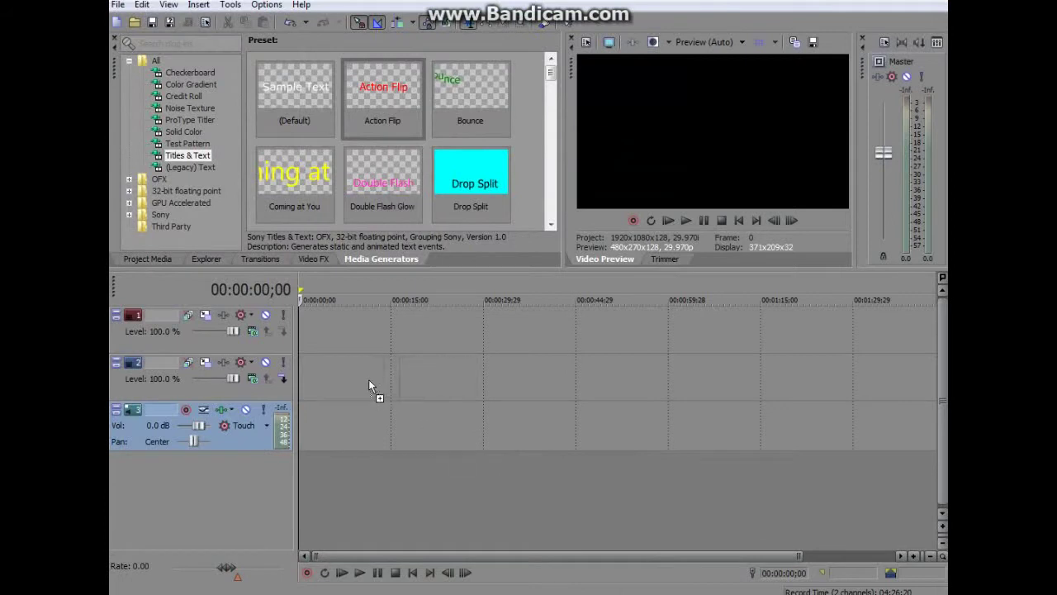
left_click_drag(322, 380, 305, 383)
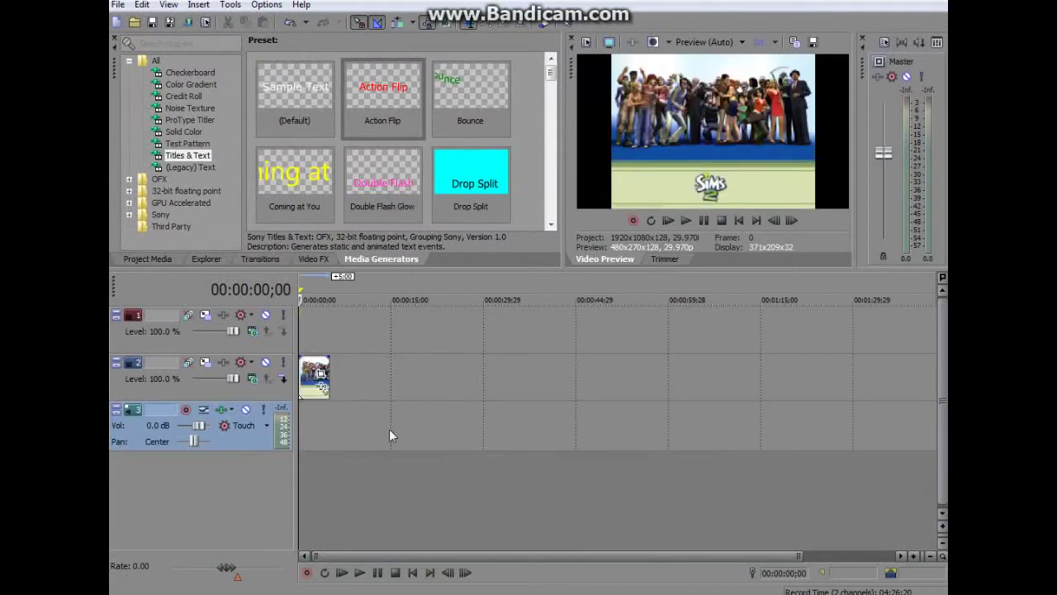
Step: Pan/Crop the image to Match Output Aspect and move the frame up over the Sims
left_click(323, 380)
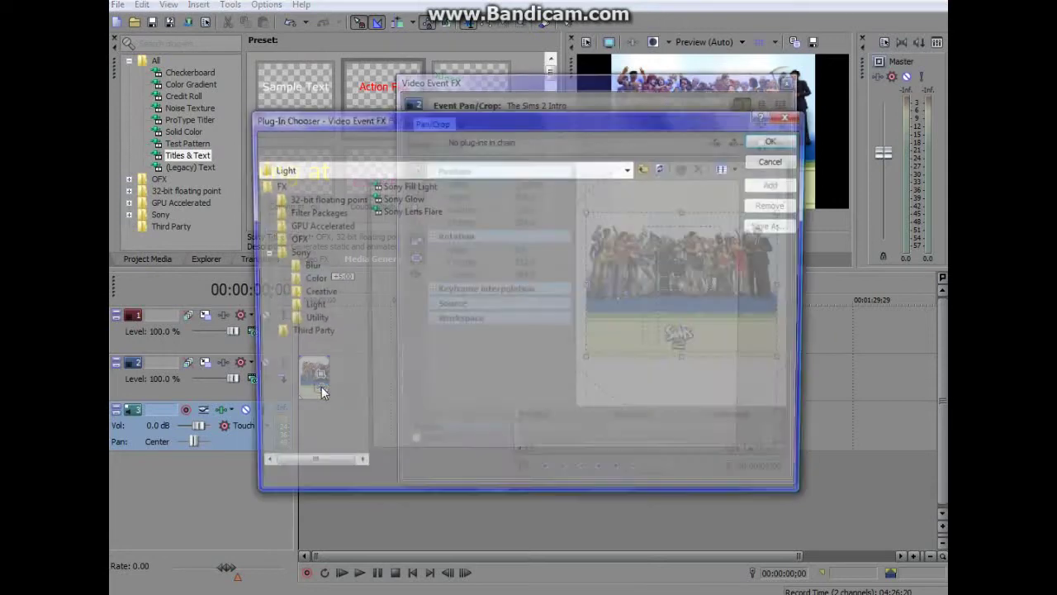
left_click(789, 120)
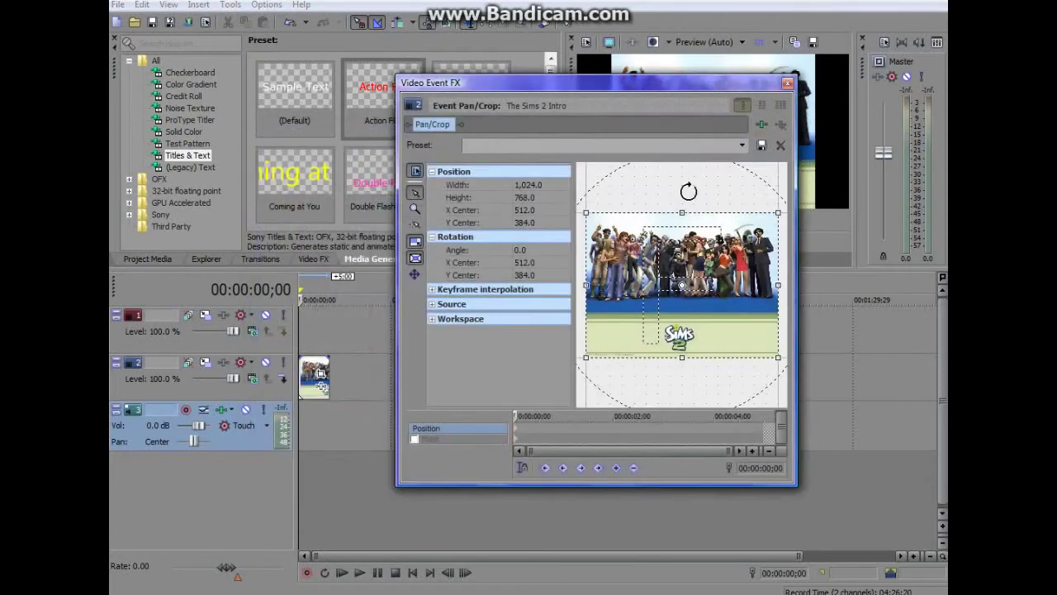
right_click(625, 283)
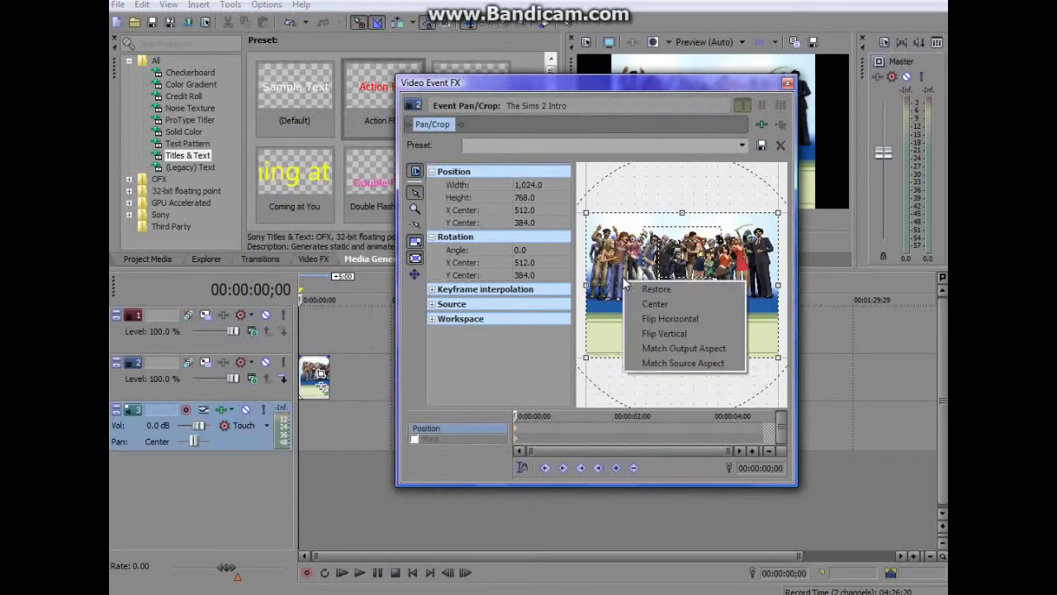
left_click(644, 348)
left_click_drag(626, 301, 625, 279)
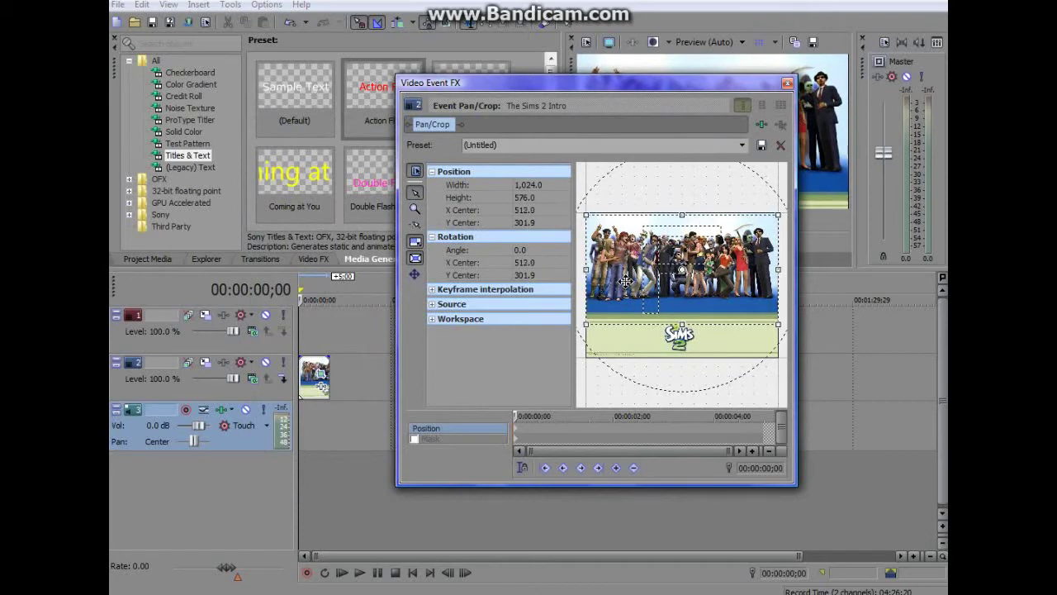
left_click(787, 83)
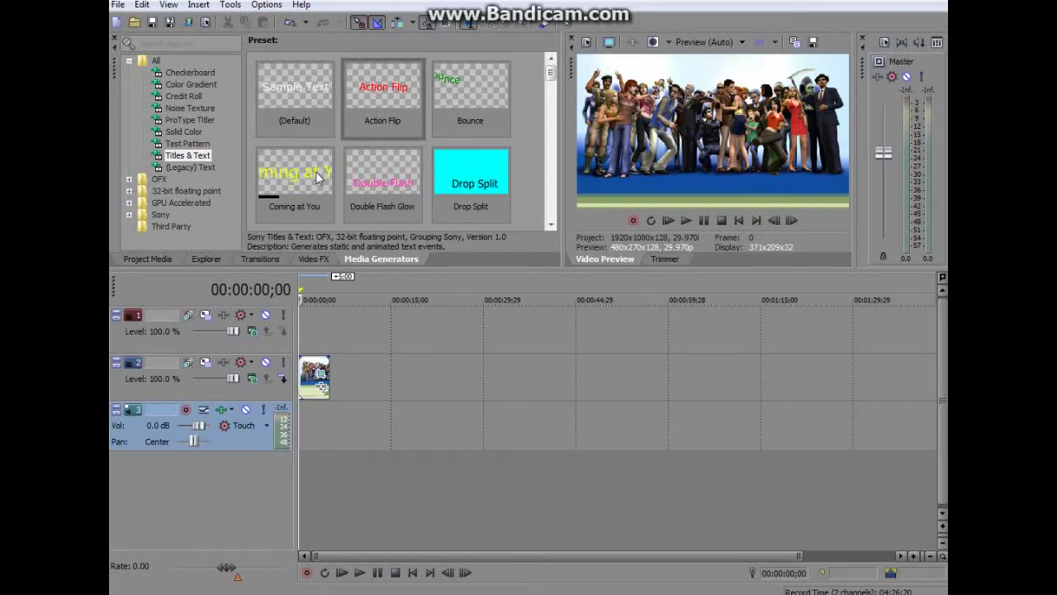
Step: Add an Action Flip title on track 1 reading 'SimsMovieGirl' over 'Productions'
mouse_move(382, 93)
left_mouse_down()
mouse_move(320, 331)
mouse_move(308, 335)
left_mouse_up()
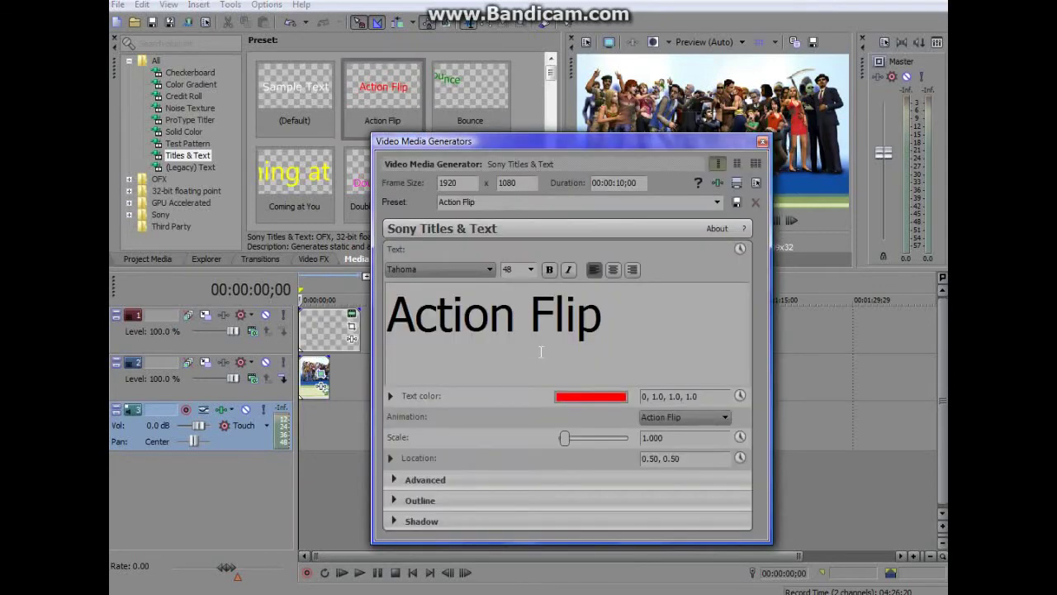
key("ctrl+a")
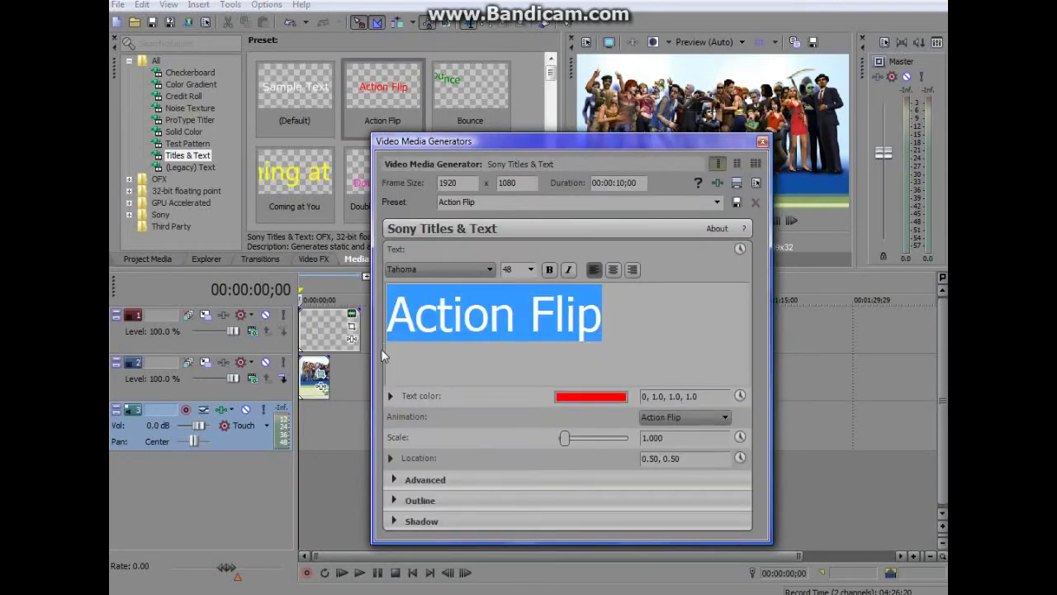
type("Simsm")
key("BackSpace")
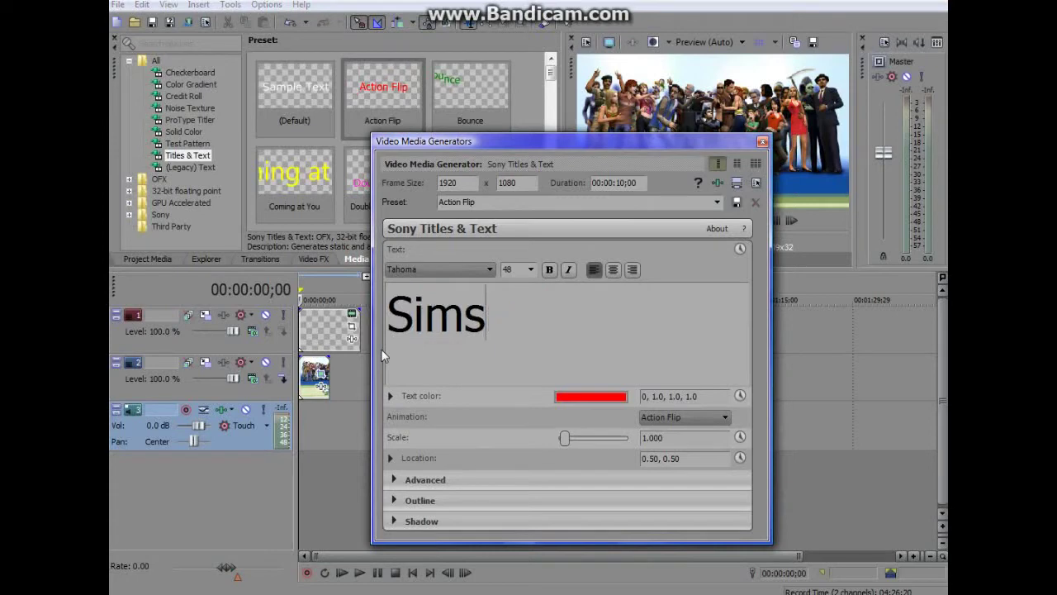
type("Movie")
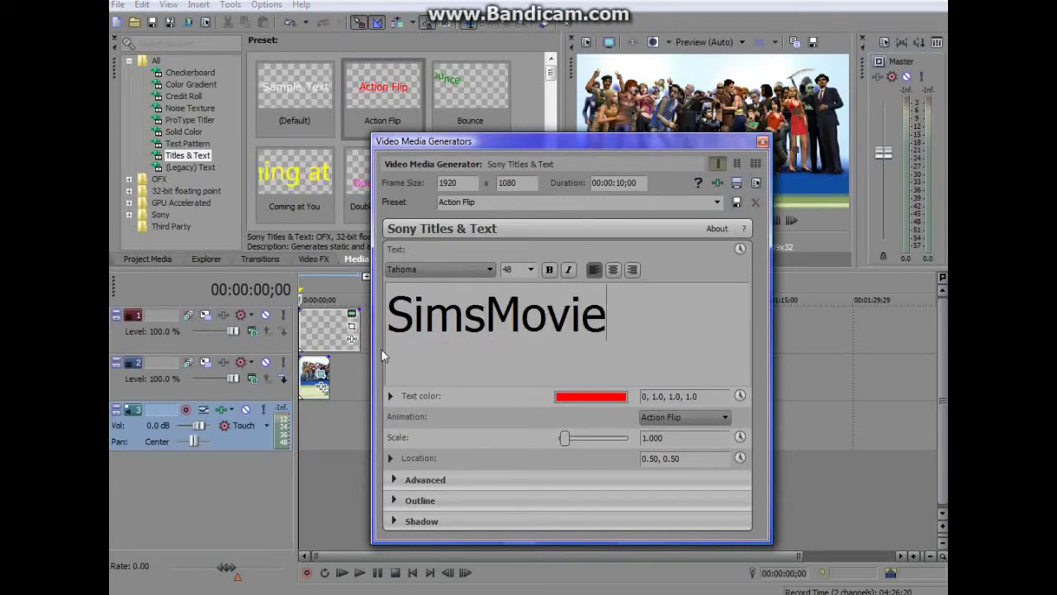
type("Girl")
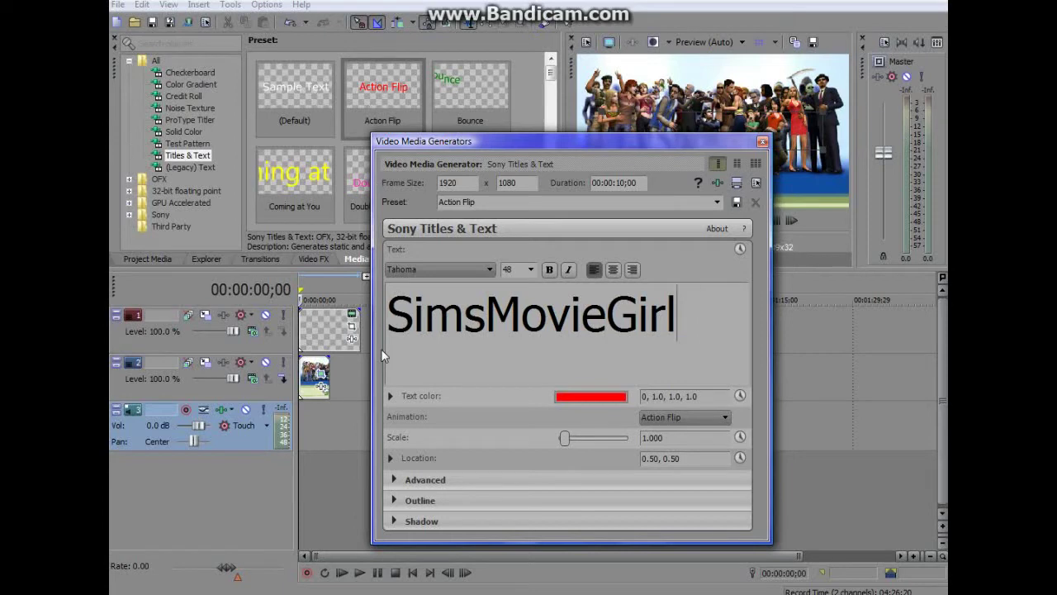
key("Return")
type("P")
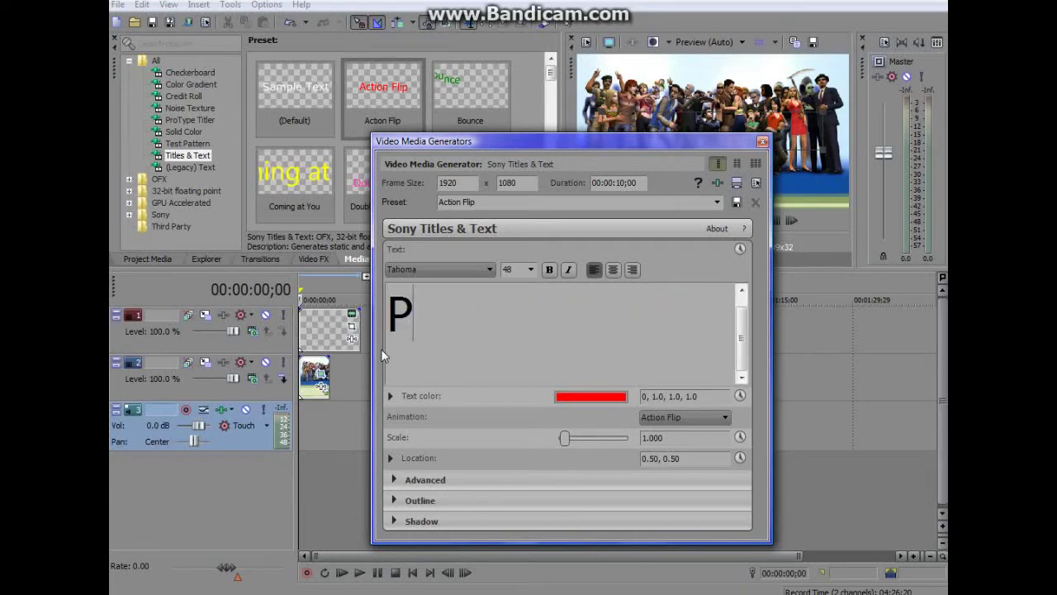
type("roduct")
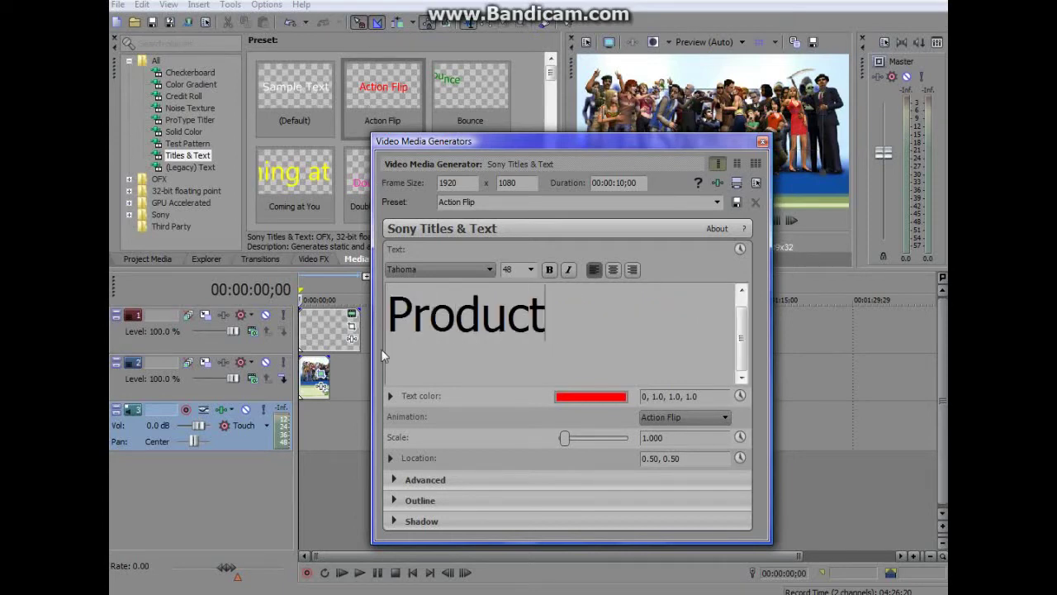
type("ions")
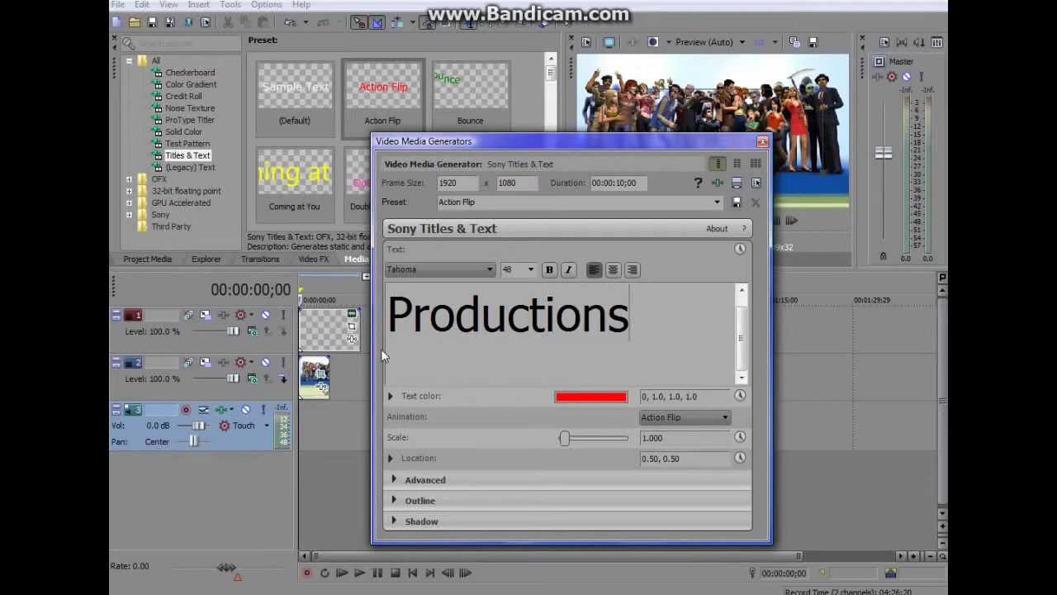
Step: Centre-align the two-line title and select all of its text
left_click_drag(624, 324, 376, 258)
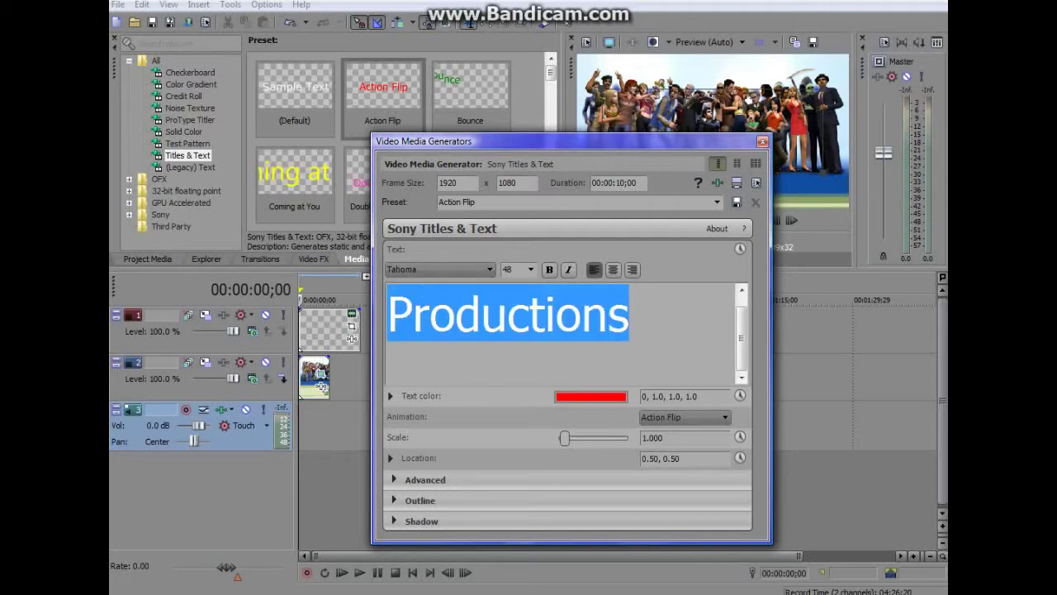
left_click(614, 269)
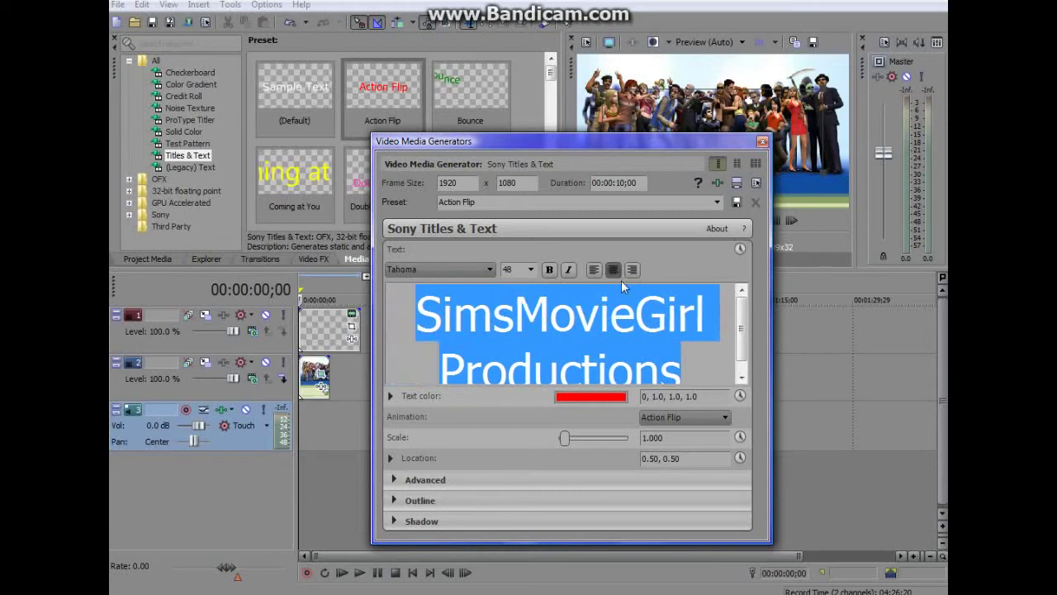
left_click(687, 361)
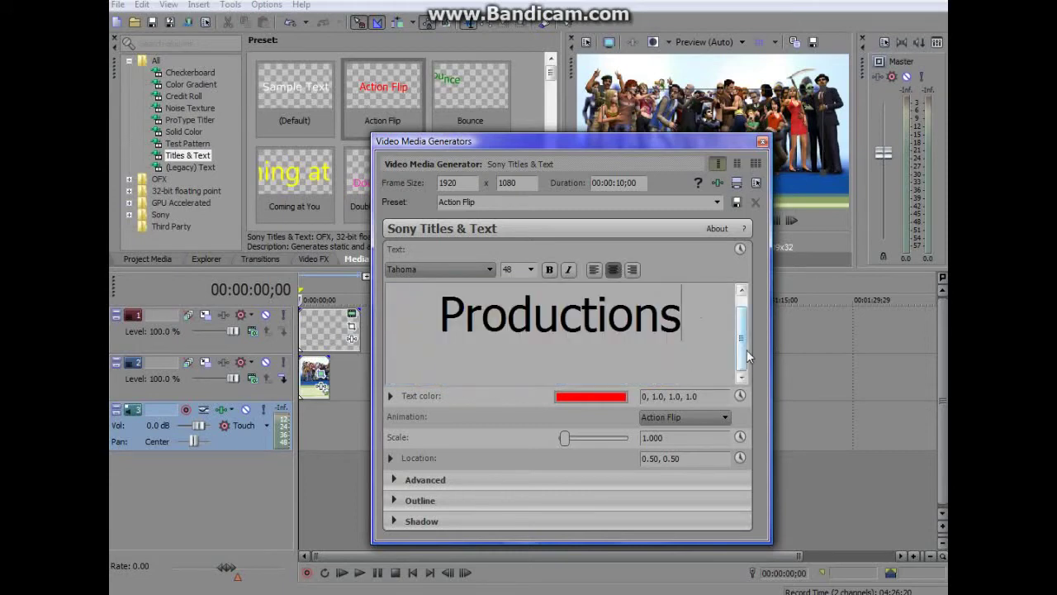
scroll(657, 342, "up", 1)
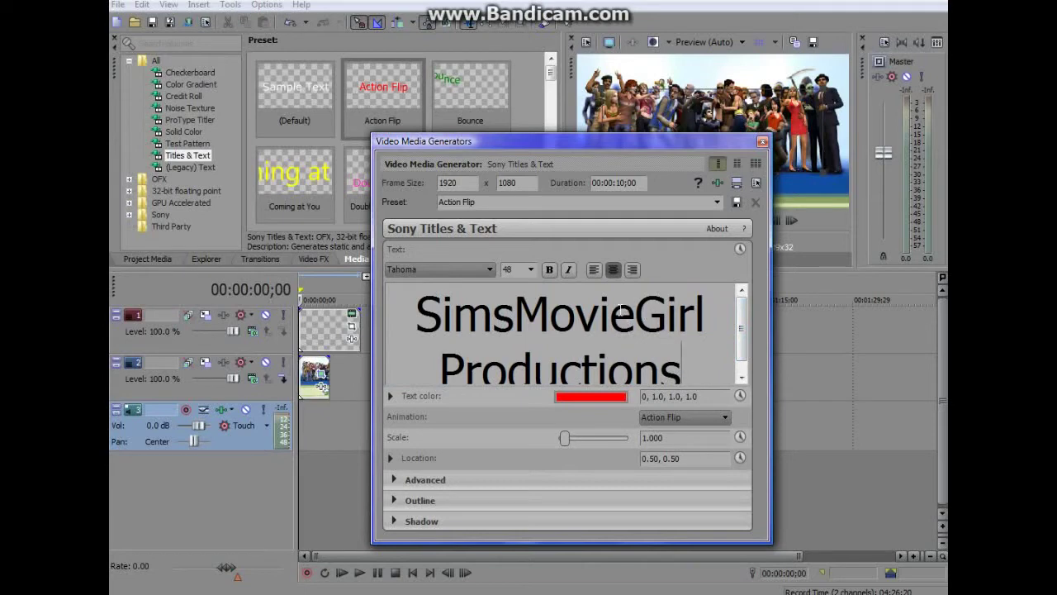
double_click(551, 359)
key("ctrl+a")
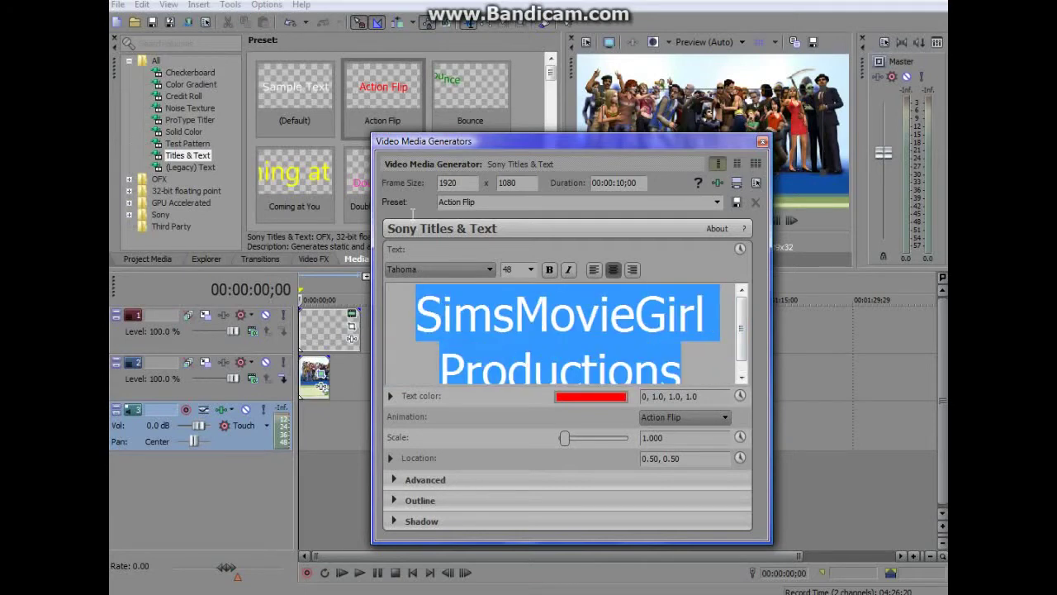
Step: Set the title font to Twilight and switch the text colour from red to blue
left_click(476, 271)
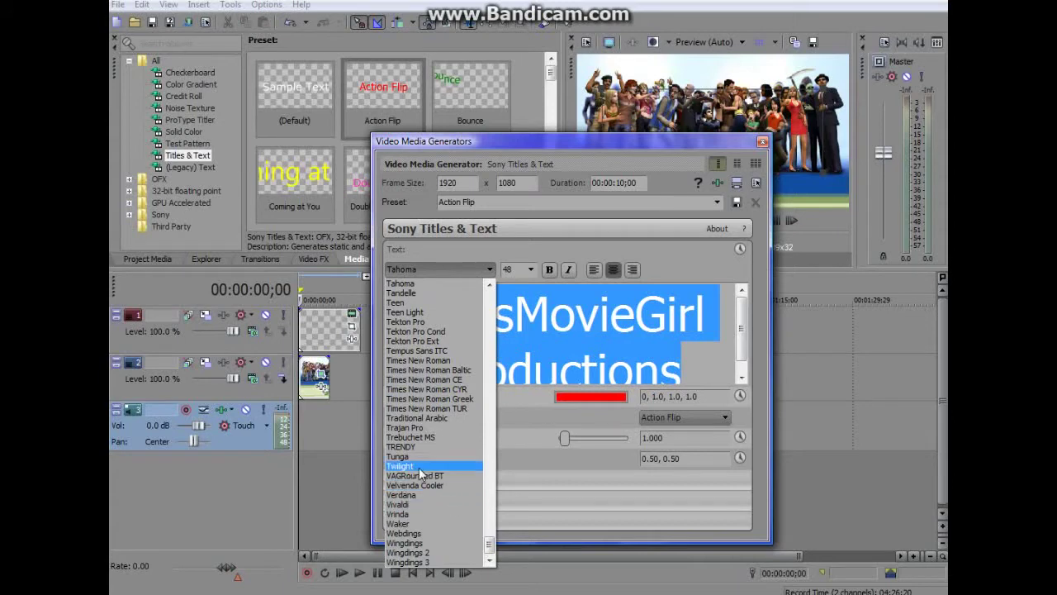
left_click(434, 466)
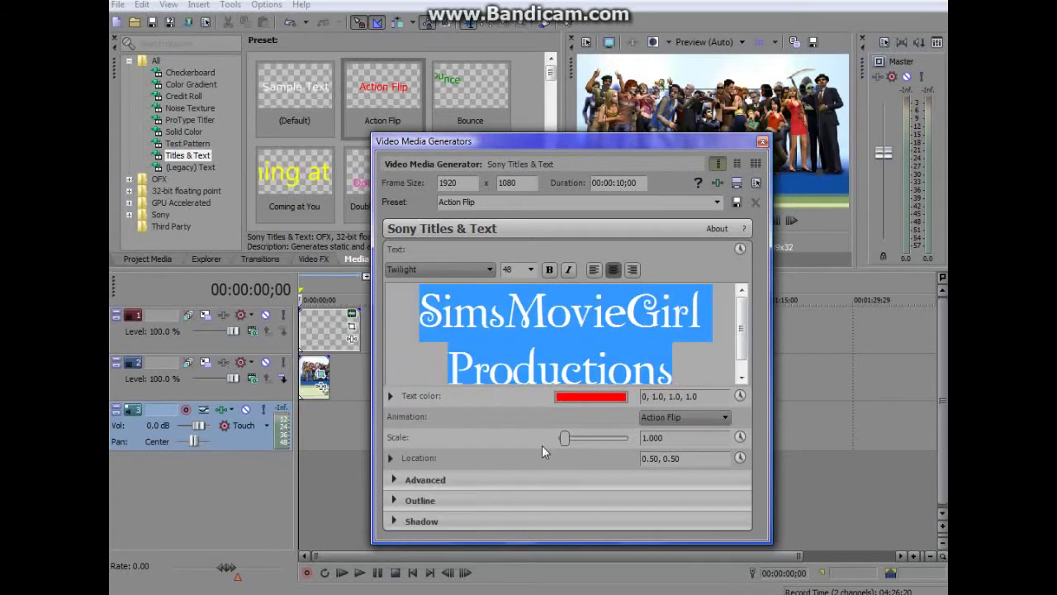
left_click(420, 330)
left_click(571, 398)
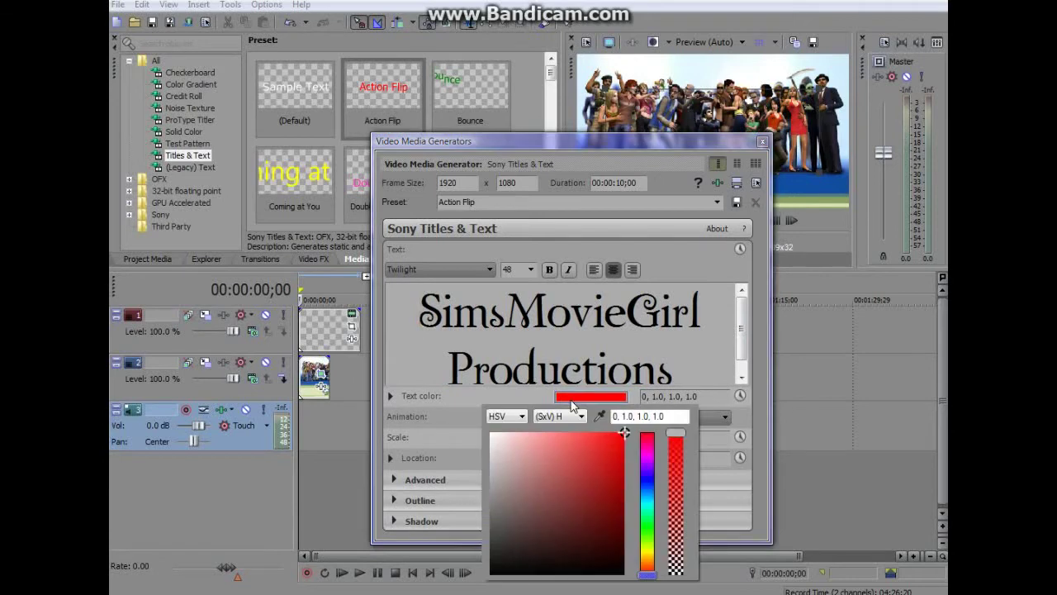
left_click(647, 483)
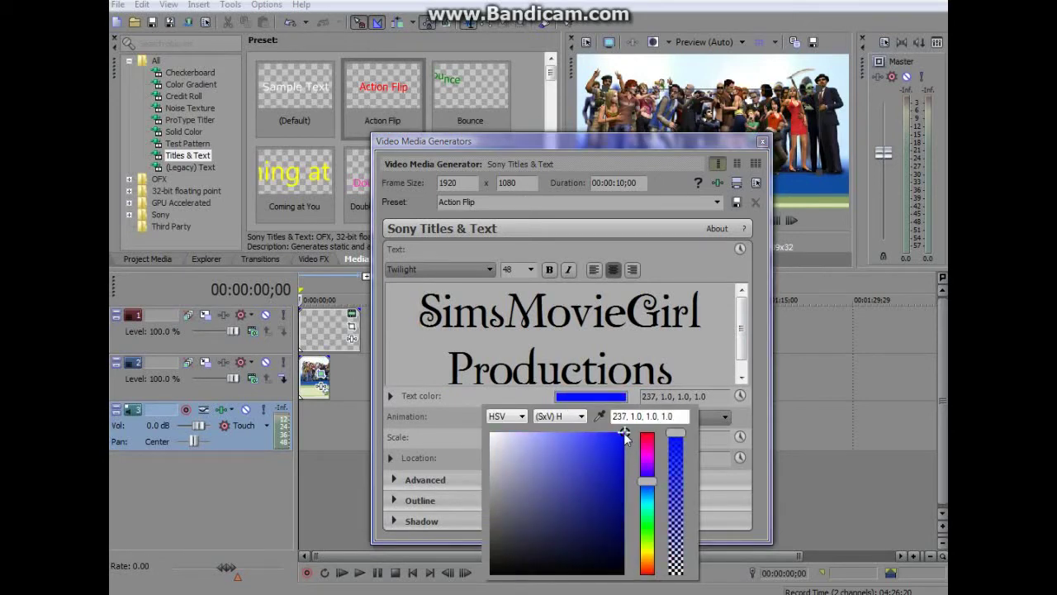
left_click(733, 424)
Step: Enable keyframe animation for the title's text colour
left_click(740, 396)
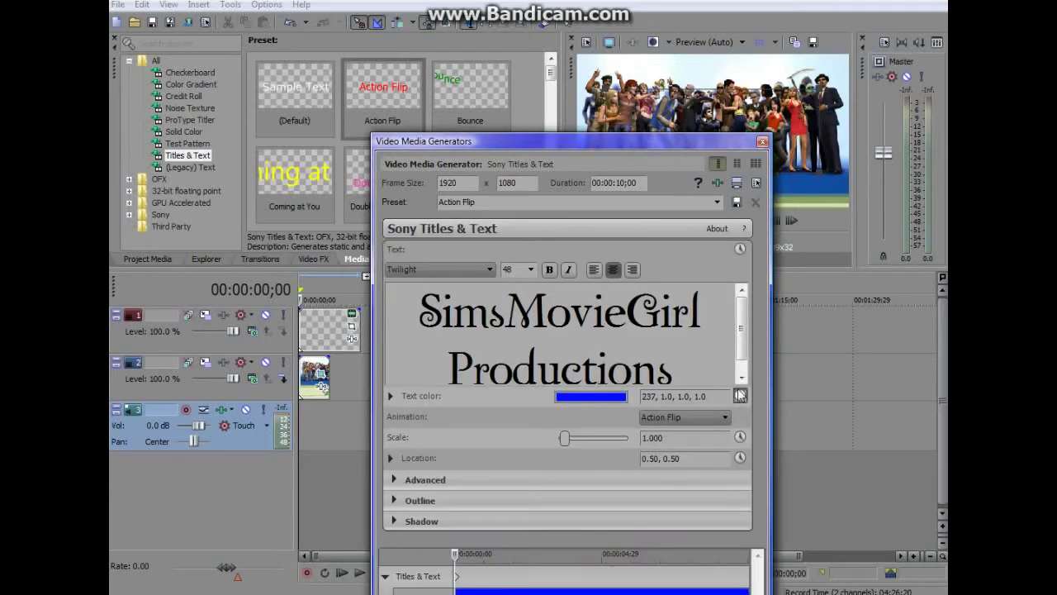
mouse_move(625, 135)
left_mouse_down()
mouse_move(619, 321)
mouse_move(624, 167)
left_mouse_up()
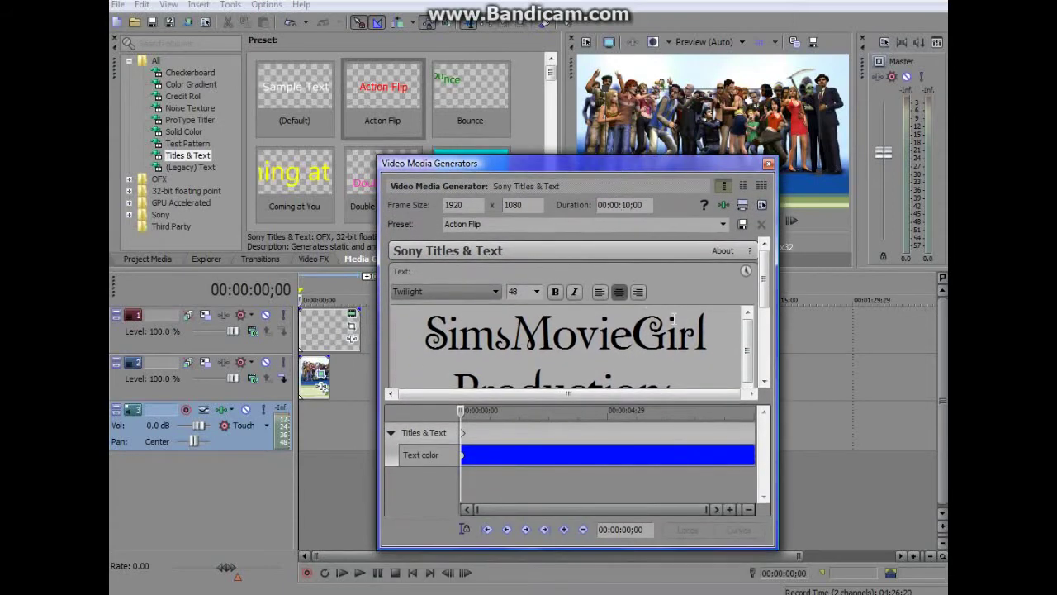
scroll(744, 355, "down", 2)
scroll(744, 355, "up", 2)
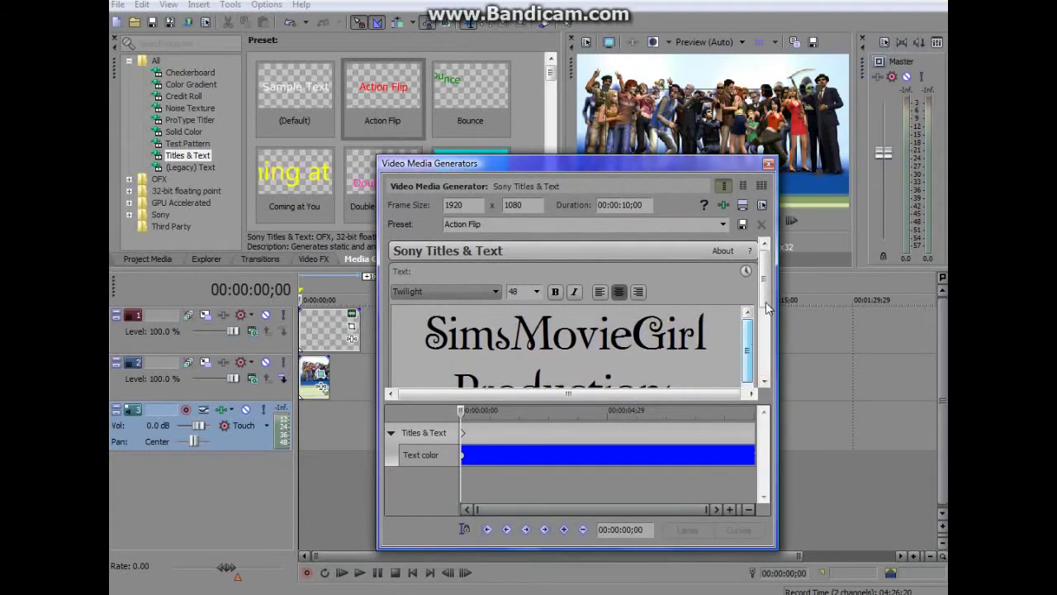
left_click_drag(764, 298, 767, 353)
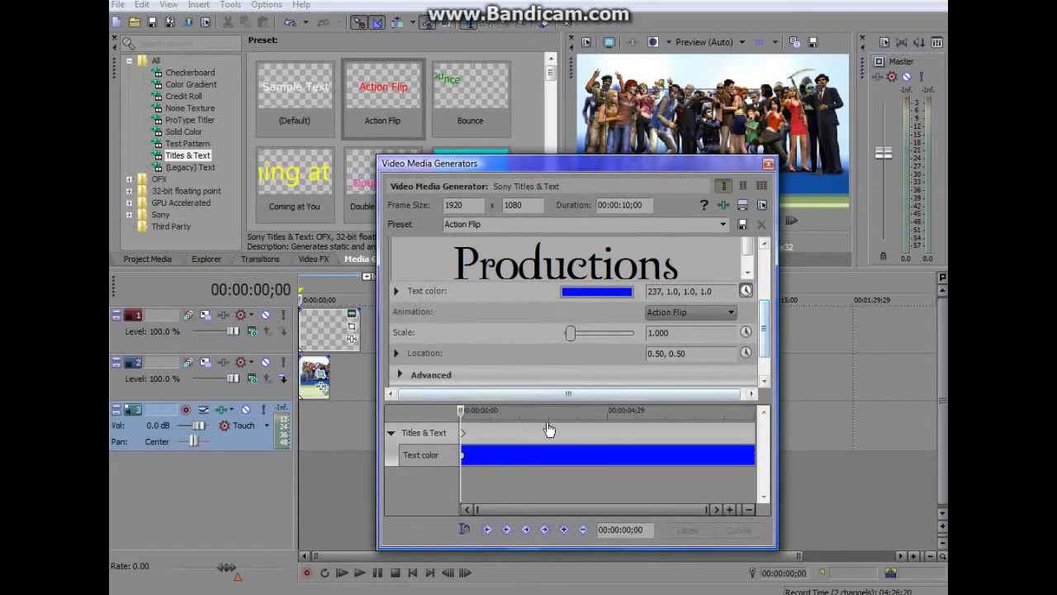
Step: Add a lighter, paler blue text colour keyframe at 10;00
left_click_drag(467, 423, 775, 417)
left_click(564, 529)
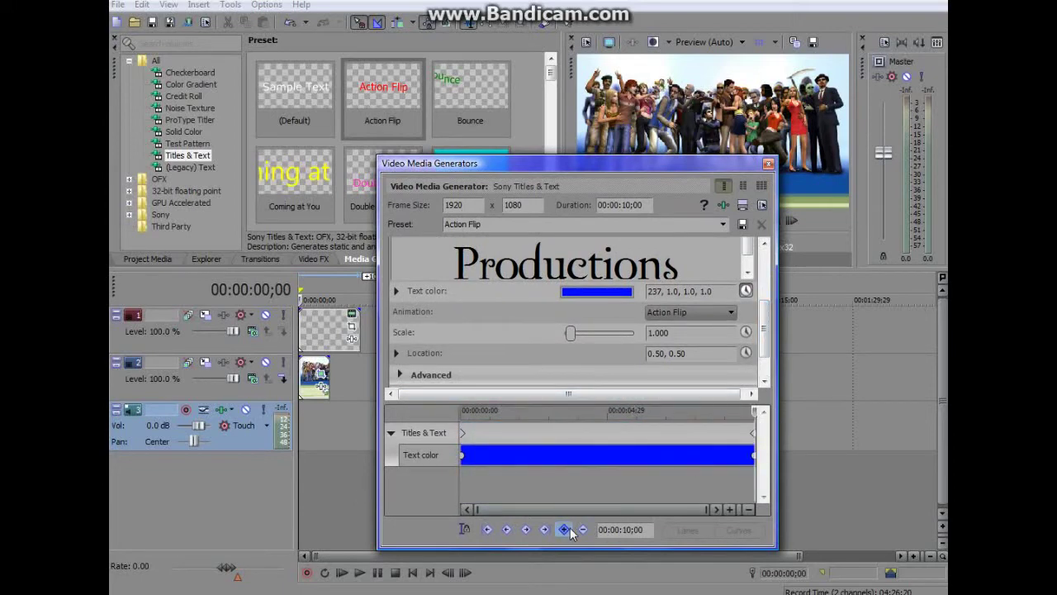
left_click(611, 294)
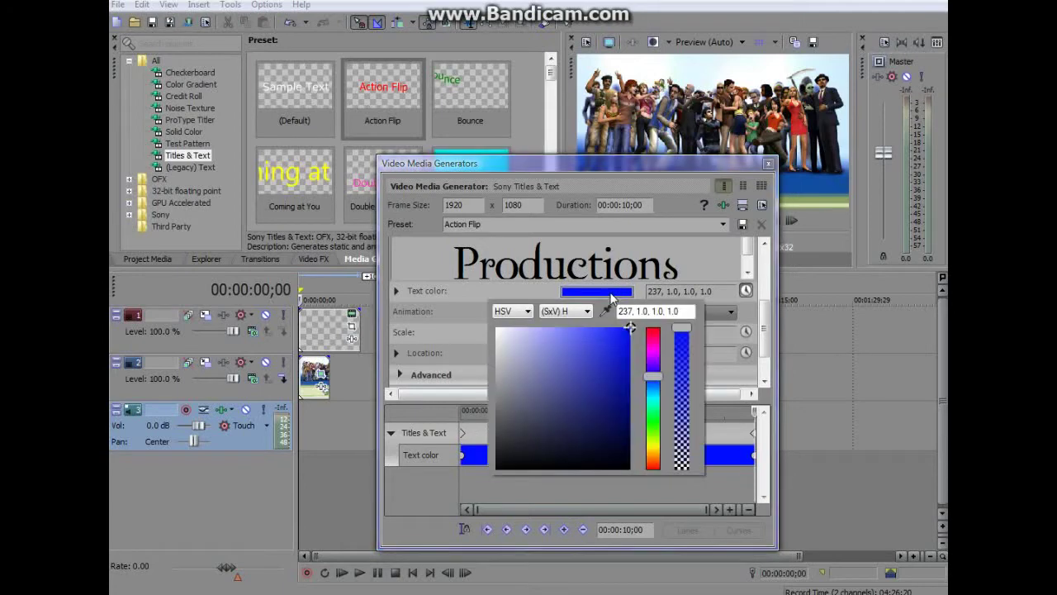
left_click(653, 380)
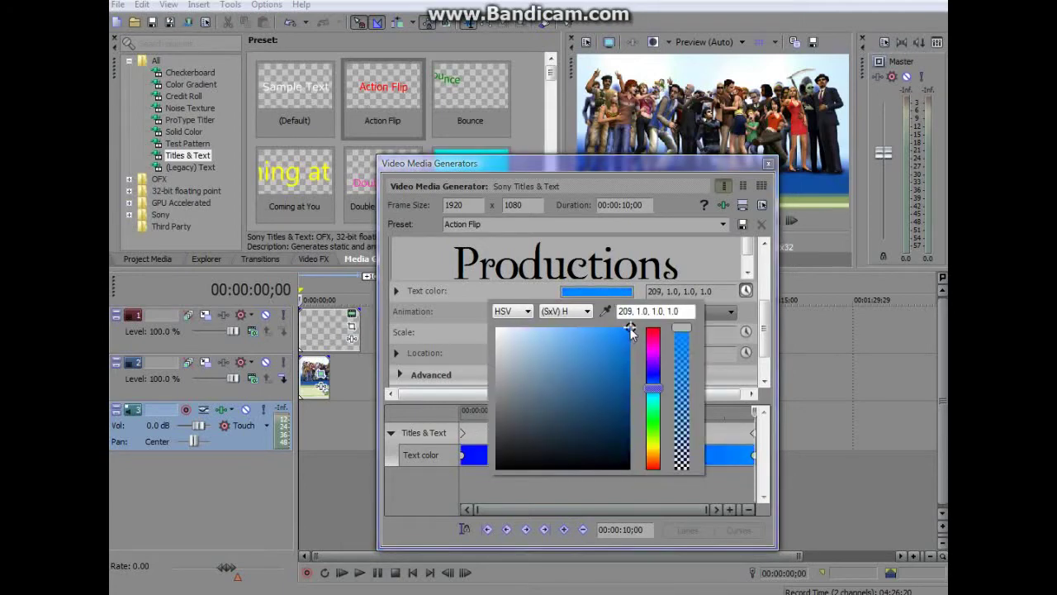
left_click(586, 327)
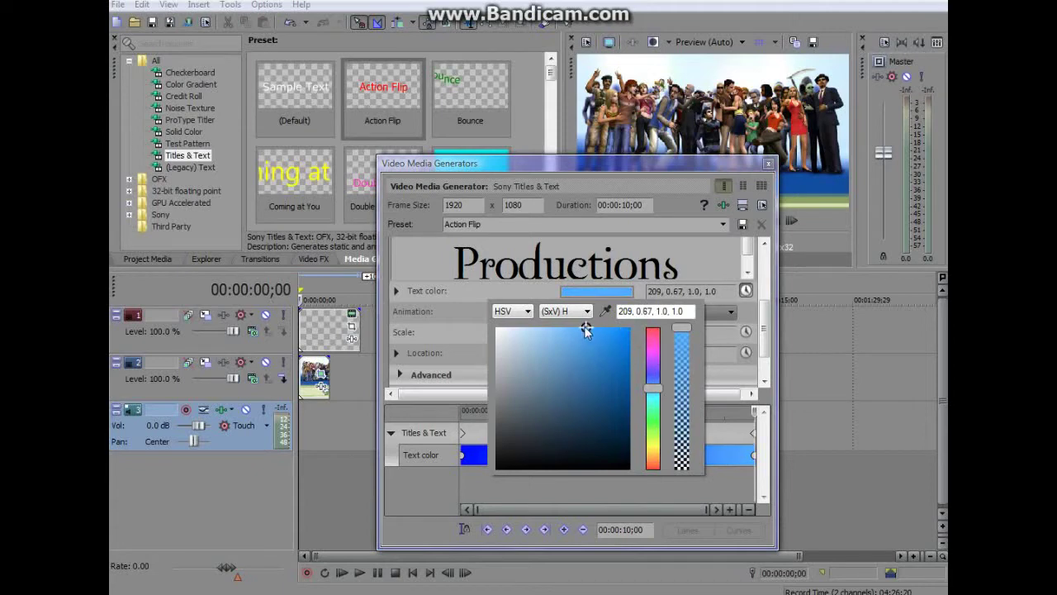
left_click(581, 328)
left_click(735, 380)
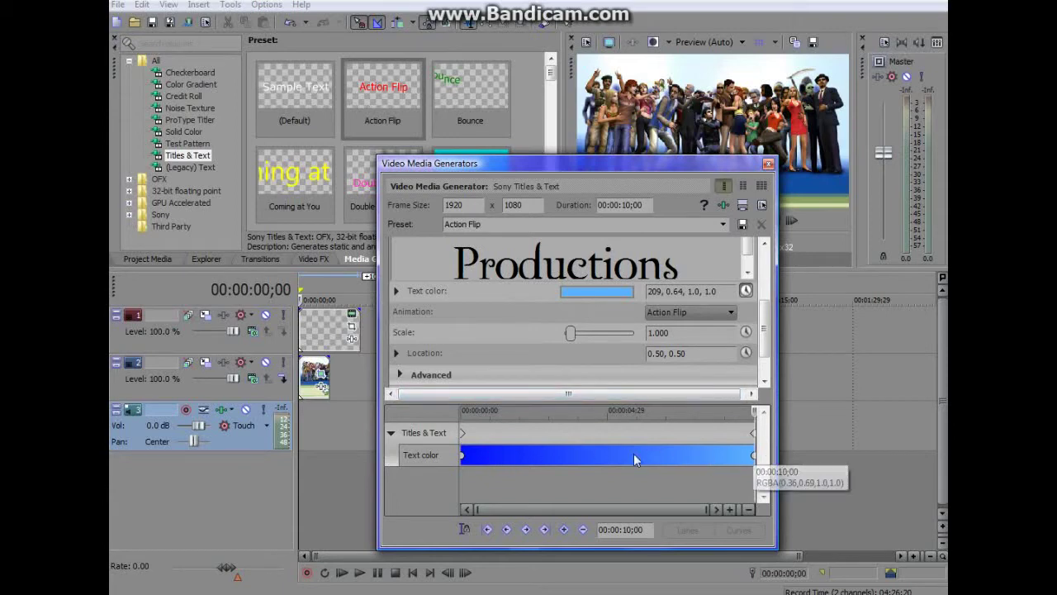
left_click_drag(754, 418, 665, 415)
left_click_drag(553, 417, 408, 415)
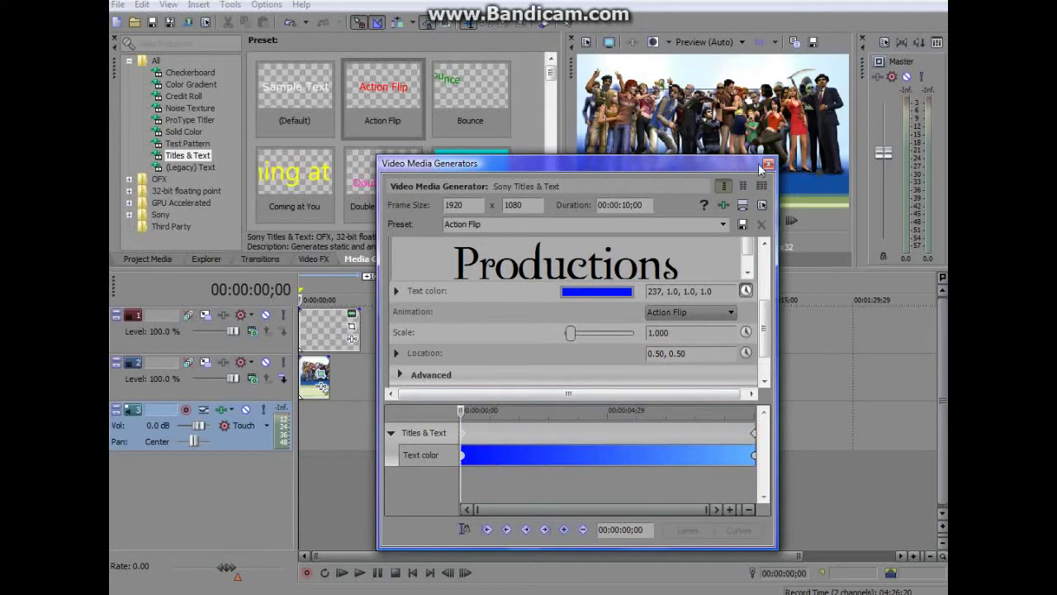
left_click_drag(764, 321, 763, 256)
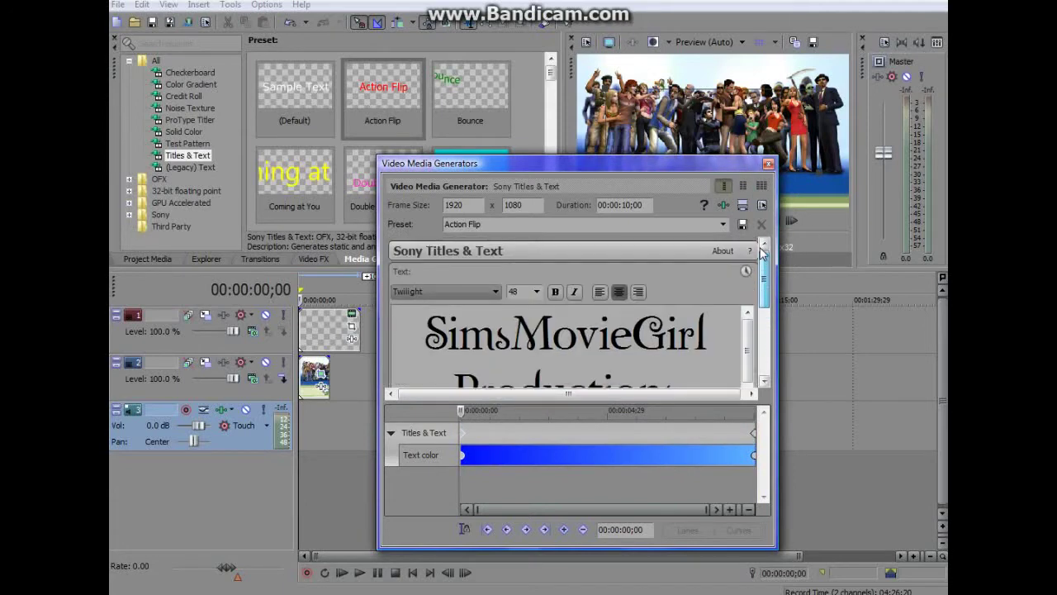
Step: Lengthen the Sims 2 image clip on track 2 and drag the Pitbull song into the project
left_click(767, 166)
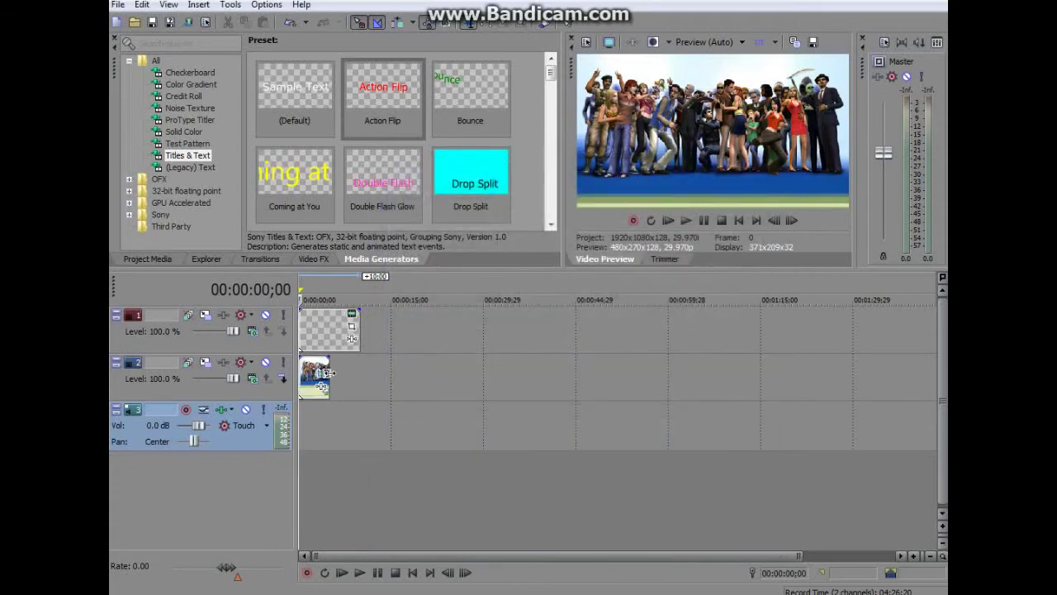
left_click_drag(328, 373, 356, 372)
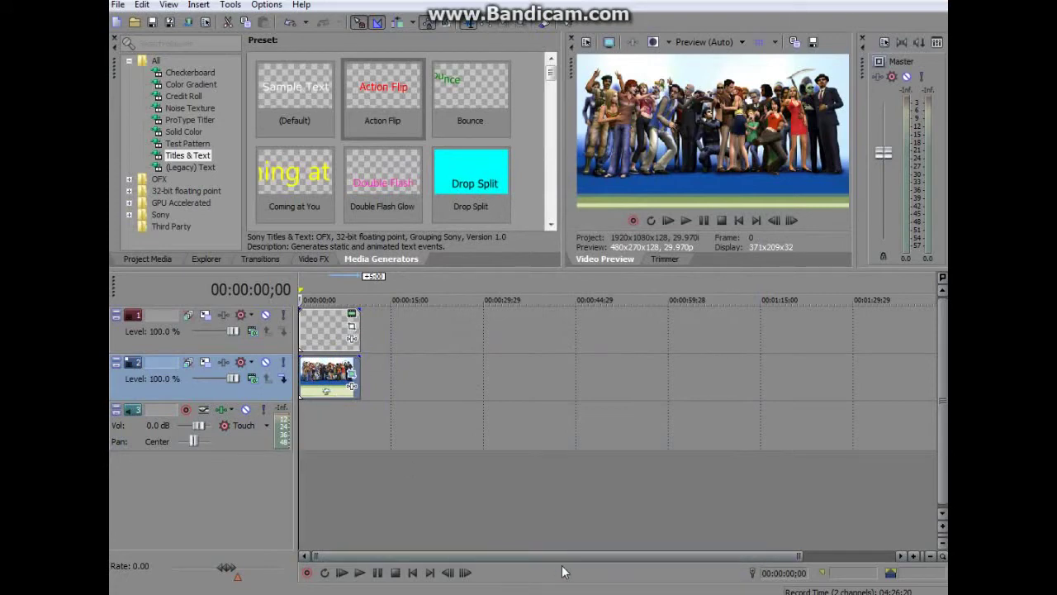
key("alt+Tab")
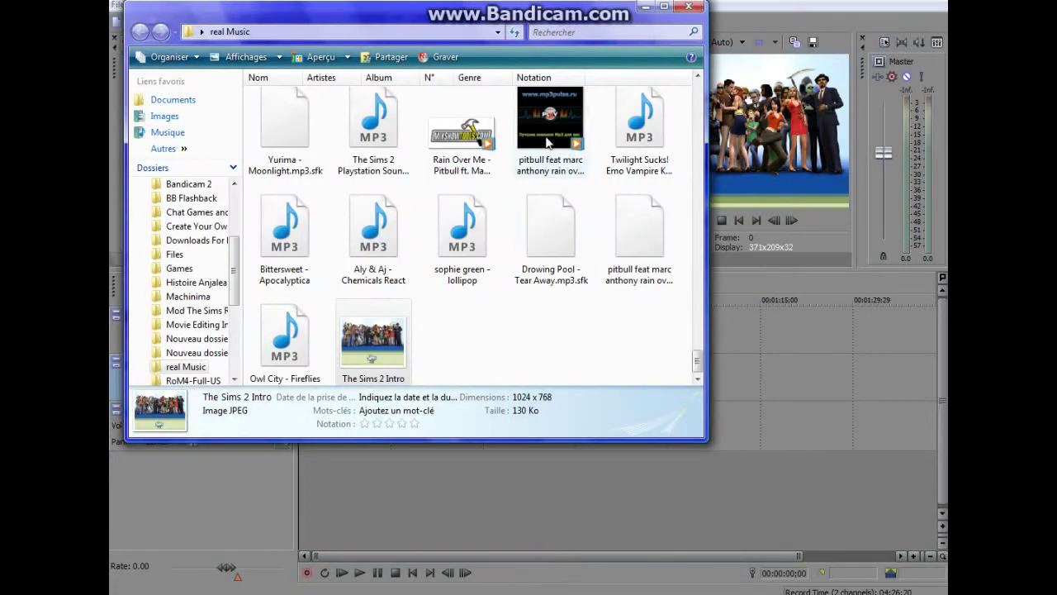
mouse_move(550, 132)
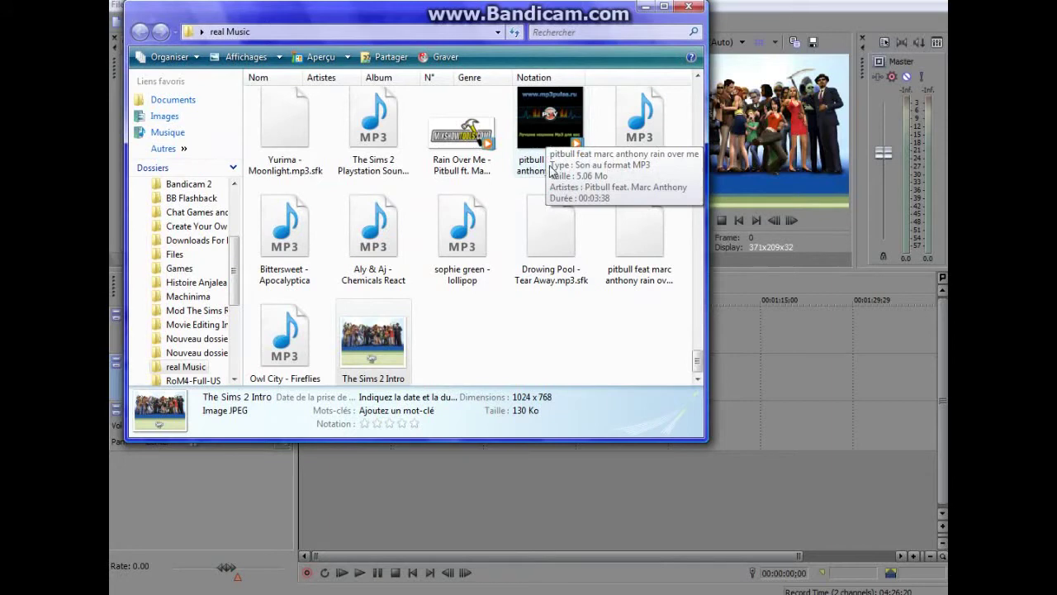
mouse_move(548, 142)
left_mouse_down()
mouse_move(643, 528)
mouse_move(305, 429)
left_mouse_up()
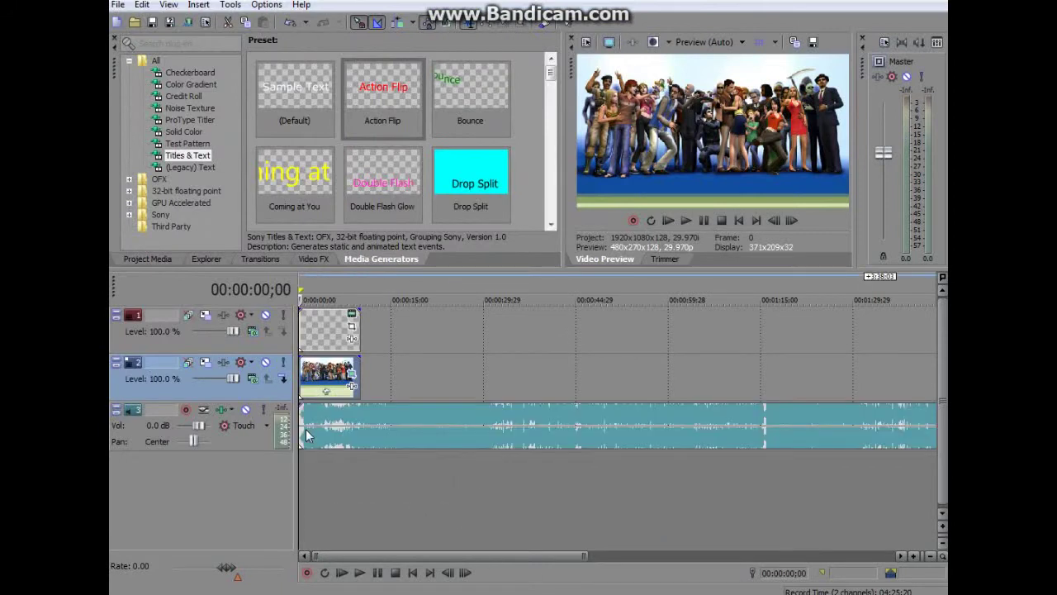
Step: Trim the 'Rain Over Me' audio event so it ends with the picture clip
left_click_drag(501, 555, 696, 557)
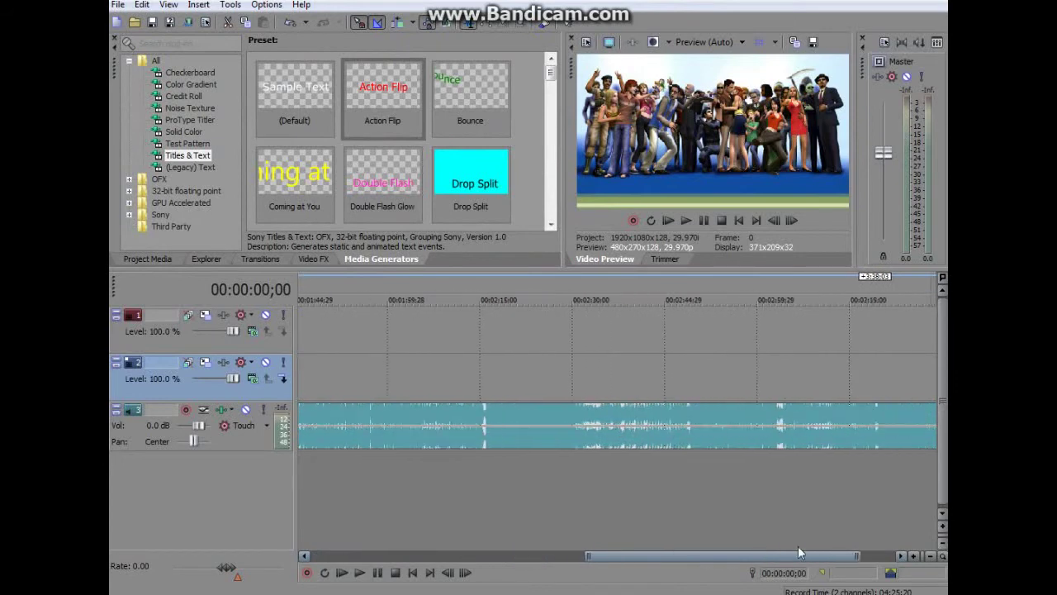
left_click_drag(696, 556, 842, 544)
left_click_drag(856, 414, 142, 422)
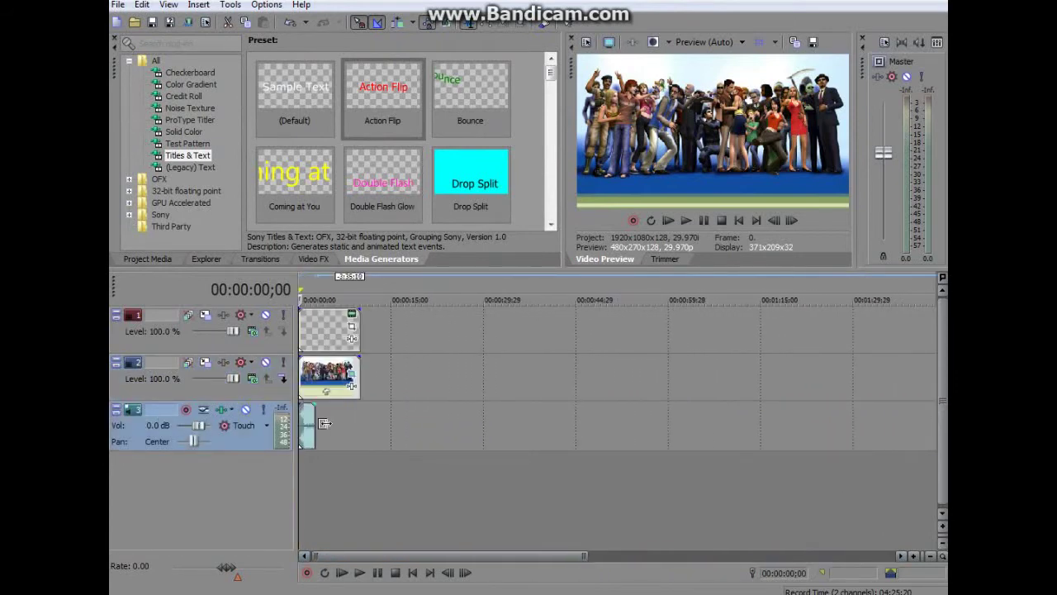
left_click_drag(142, 422, 356, 426)
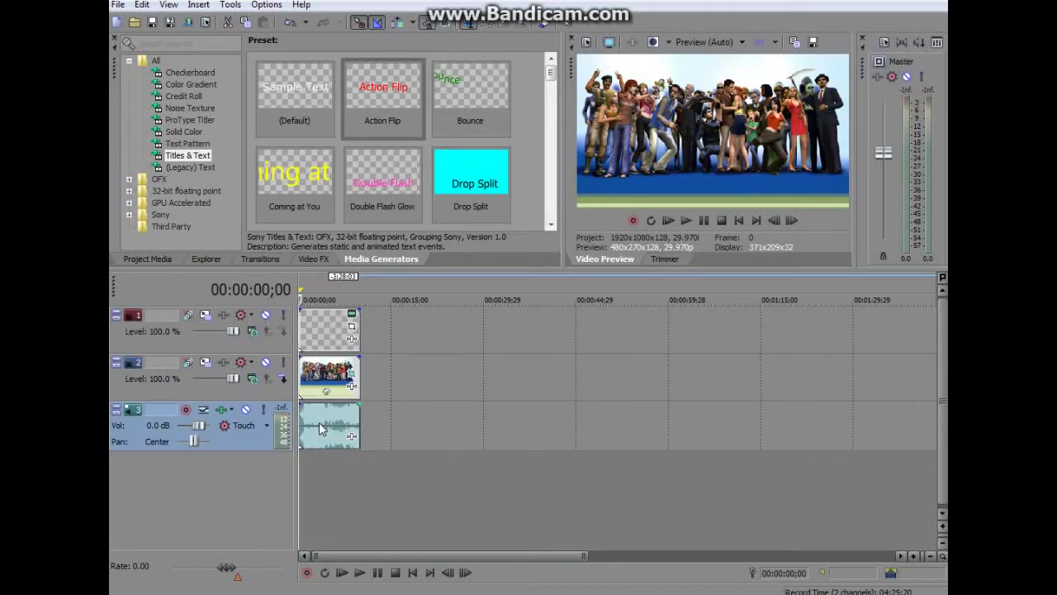
Step: Apply Sony Lens Flare from the Sony Light category as the image clip's Event FX
left_click(352, 388)
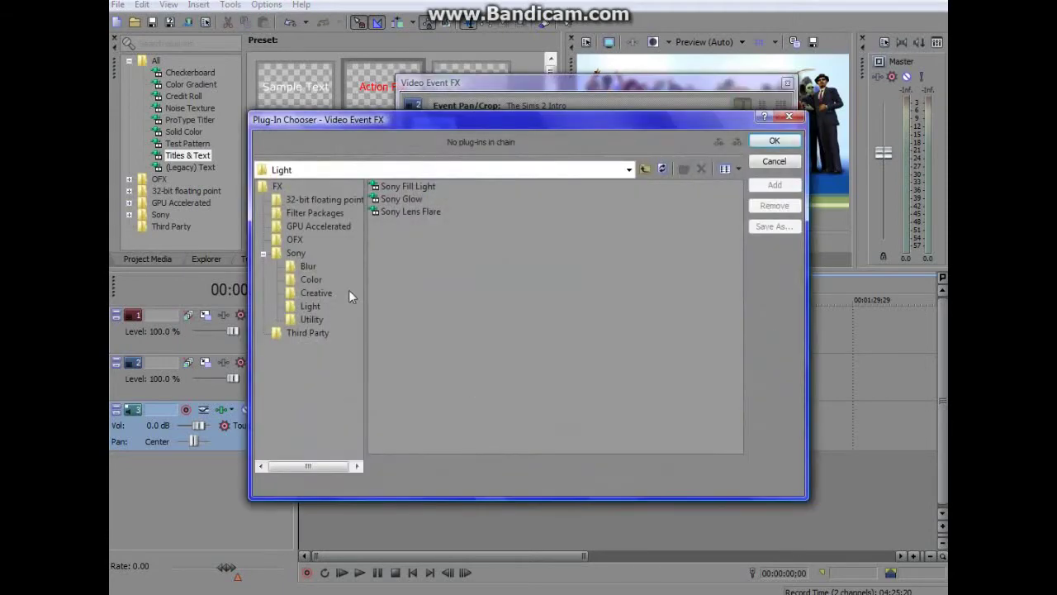
left_click(310, 305)
left_click(276, 255)
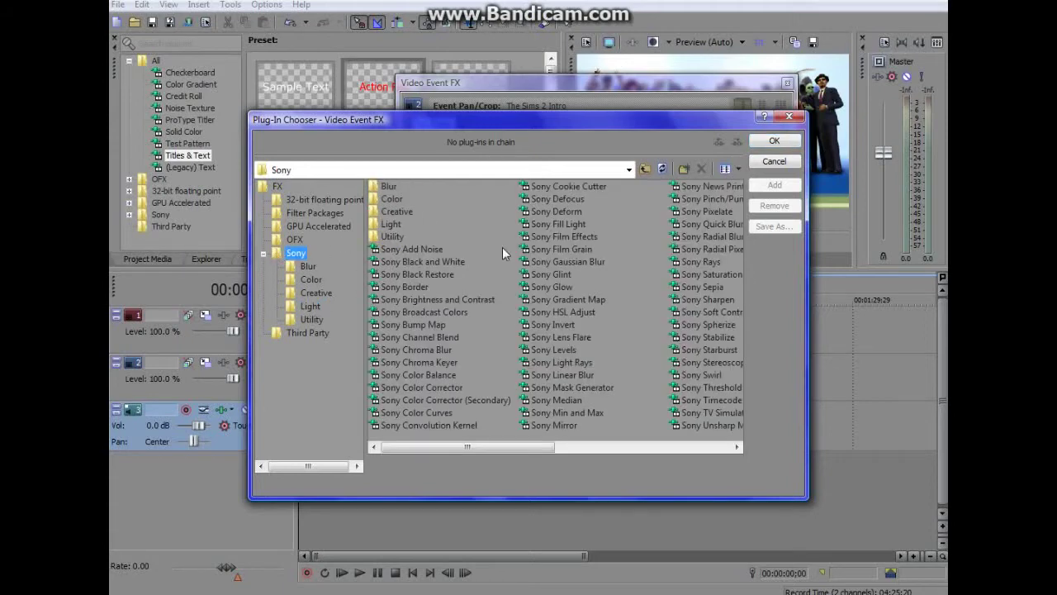
left_click(310, 306)
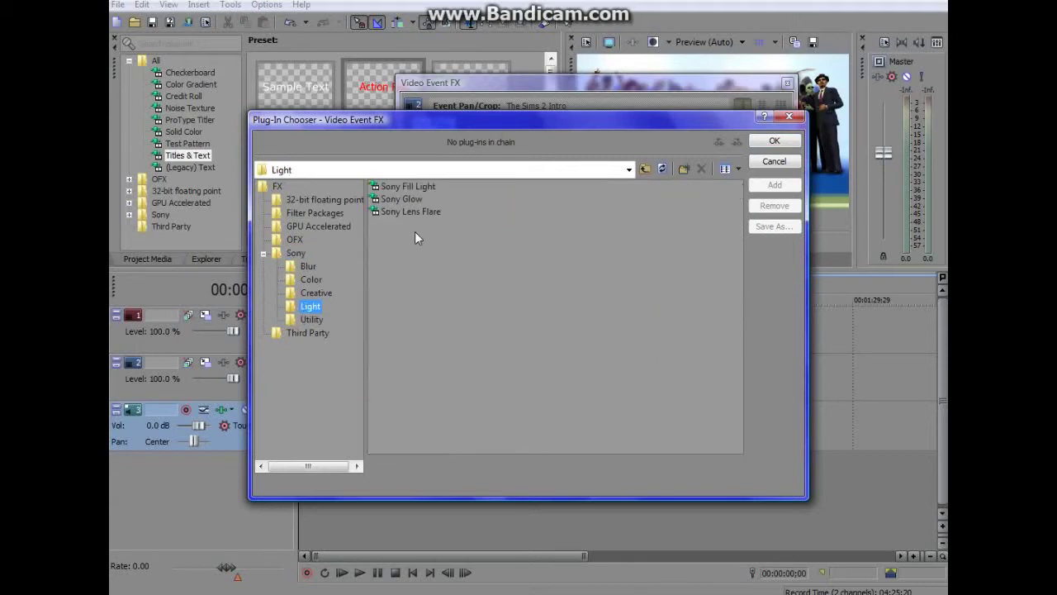
left_click(416, 212)
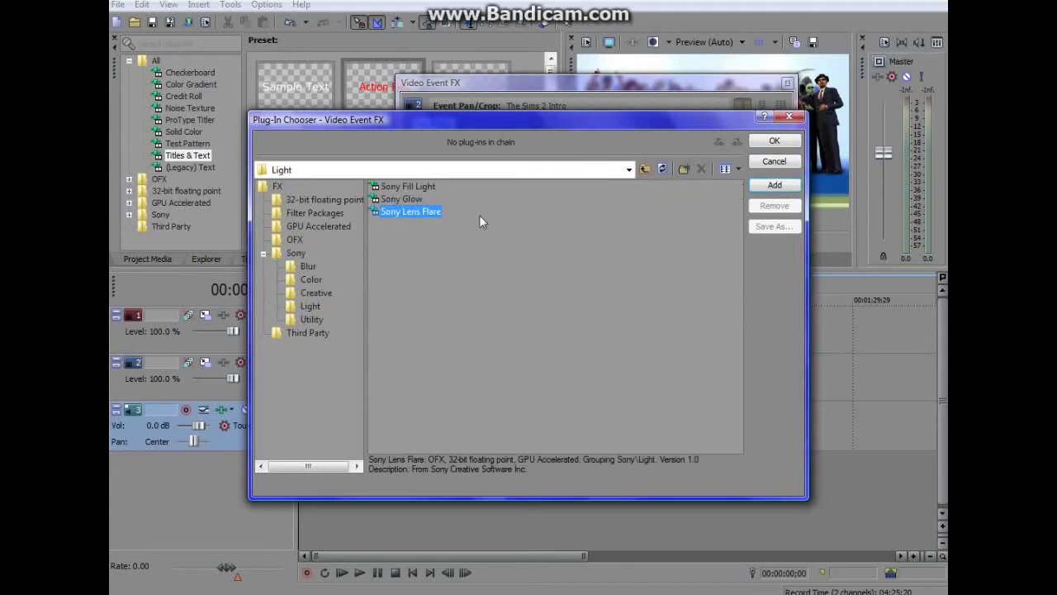
left_click(774, 187)
left_click(770, 142)
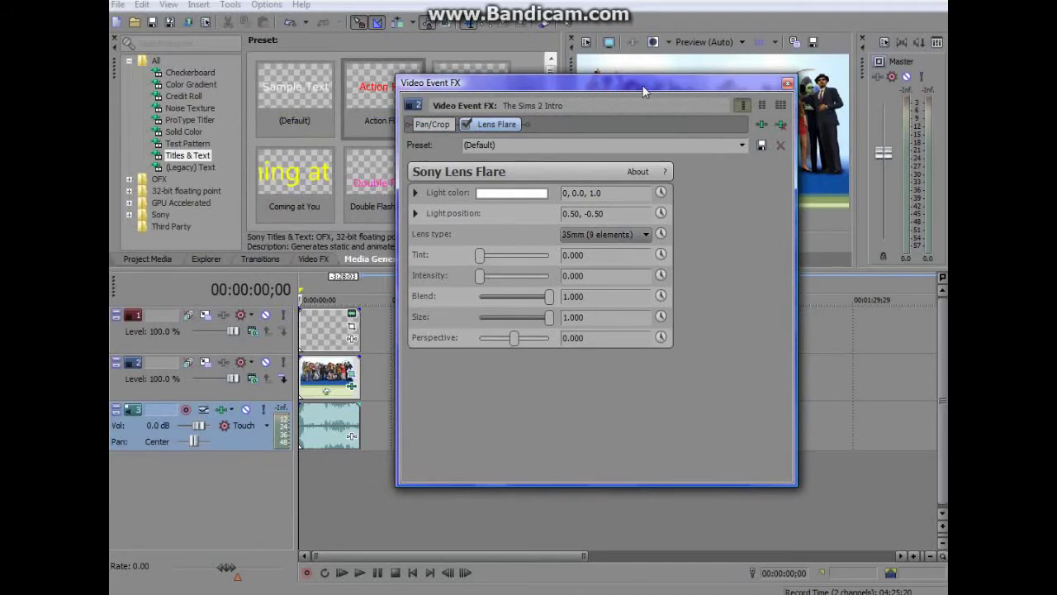
Step: Raise the lens flare intensity and reduce its Size from 1.000 to 0.747
left_click_drag(644, 90, 646, 191)
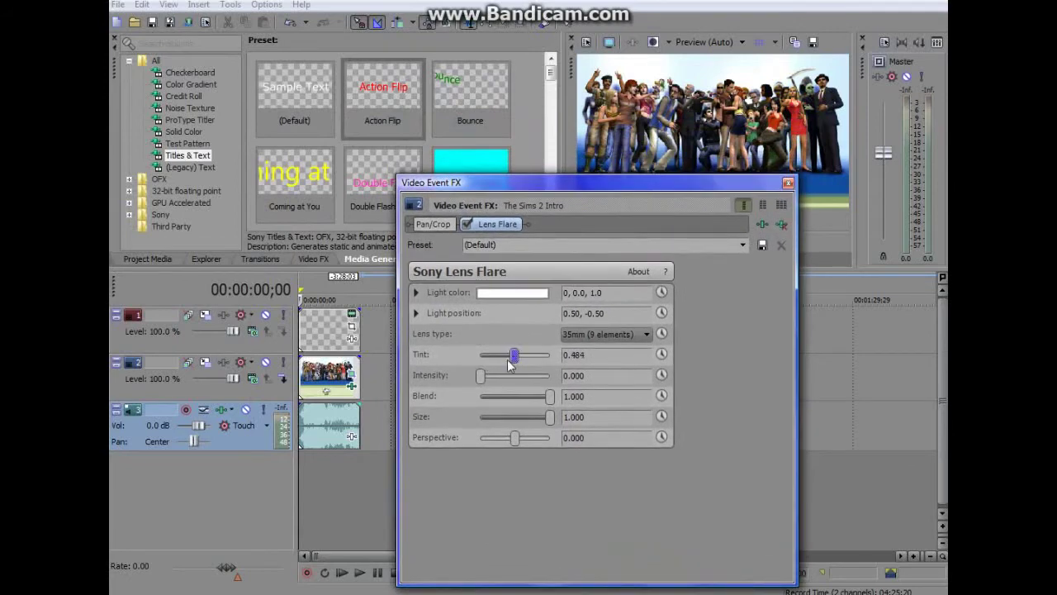
mouse_move(482, 376)
left_mouse_down()
mouse_move(529, 365)
mouse_move(505, 386)
left_mouse_up()
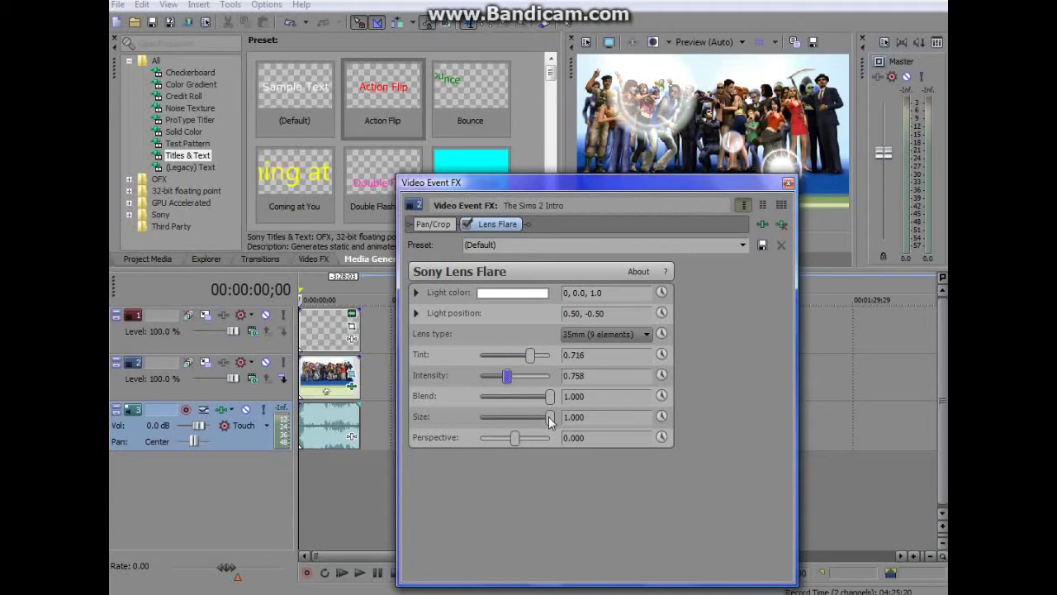
left_click_drag(550, 417, 531, 421)
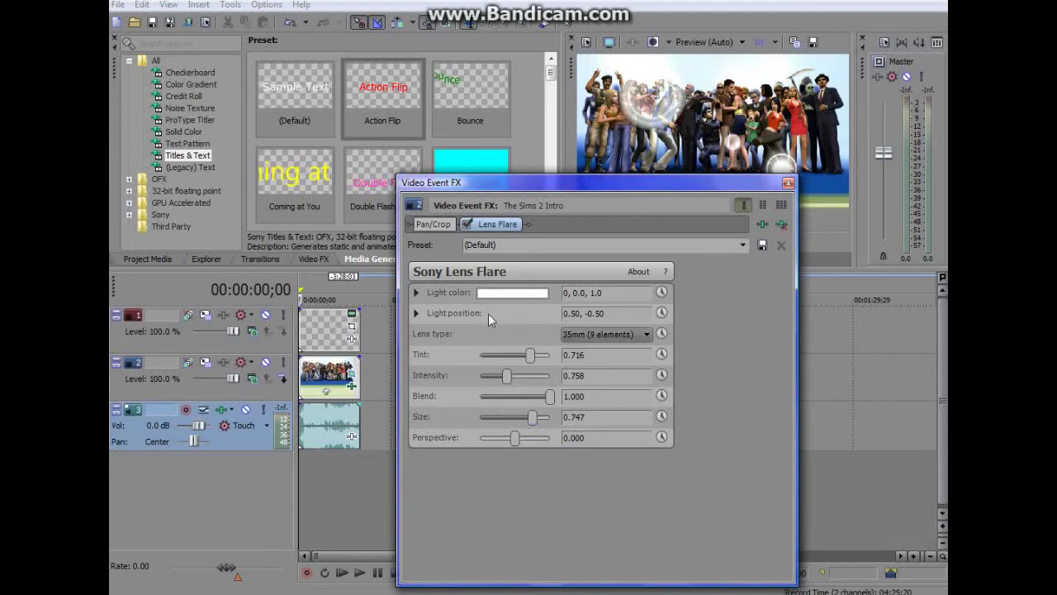
left_click(416, 313)
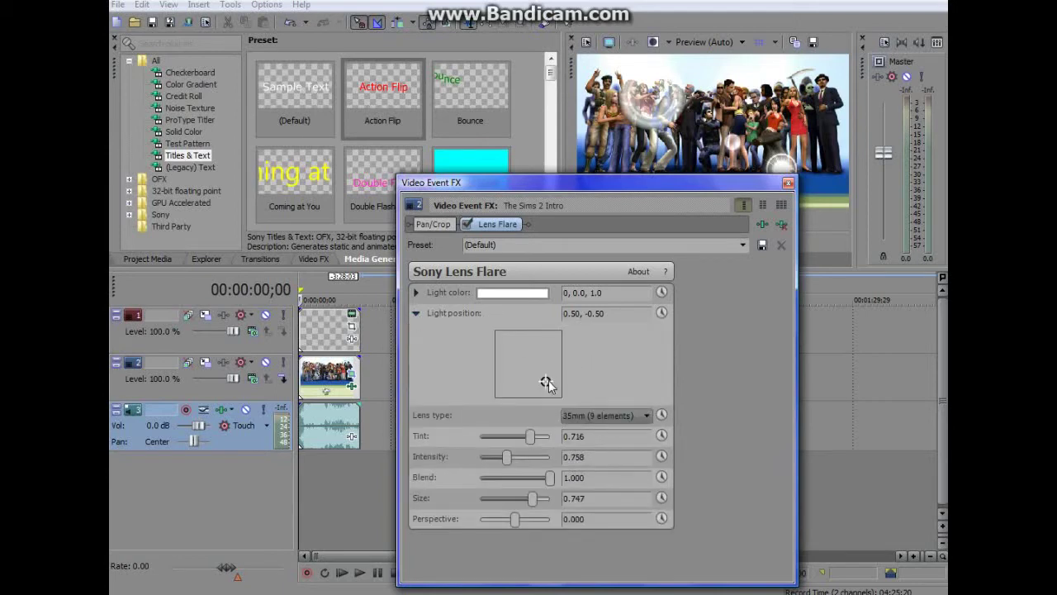
Step: Move the flare's light position to -1.00, 1.00 and turn on keyframe animation for it
left_click_drag(546, 383, 490, 329)
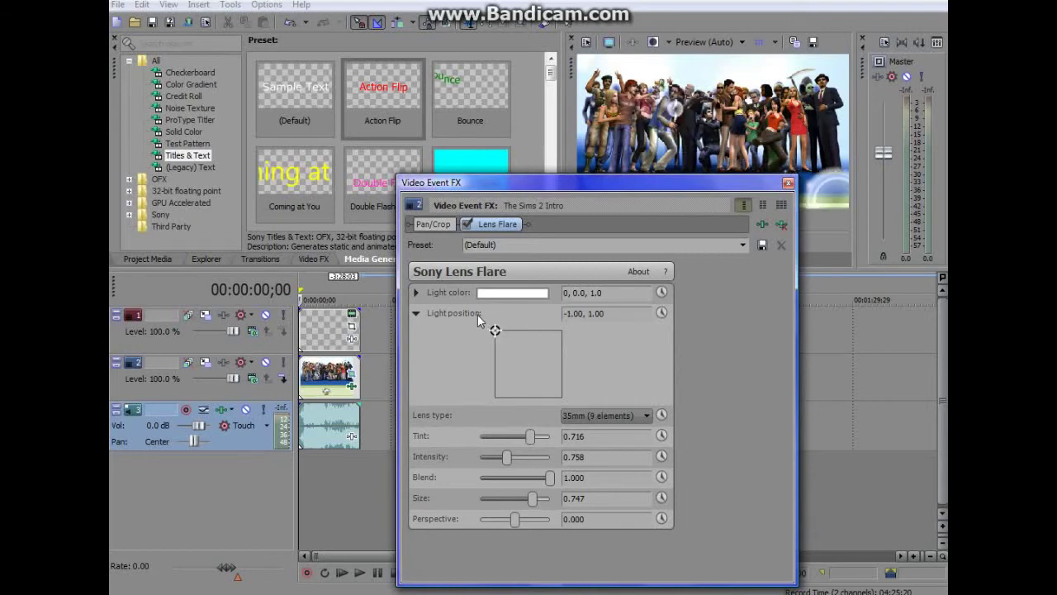
left_click(662, 315)
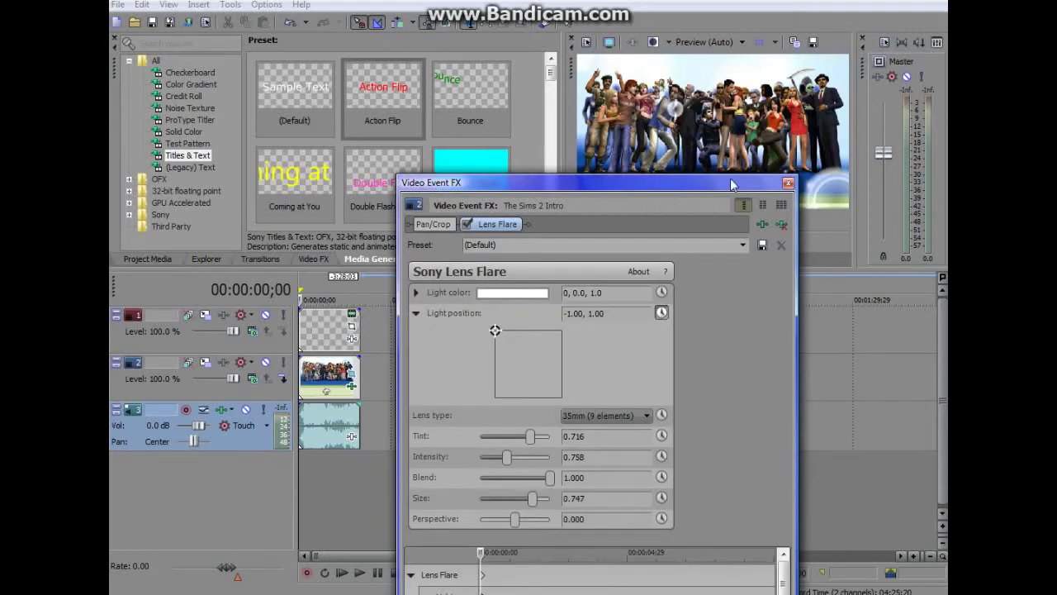
mouse_move(730, 177)
left_mouse_down()
mouse_move(726, 291)
mouse_move(728, 164)
left_mouse_up()
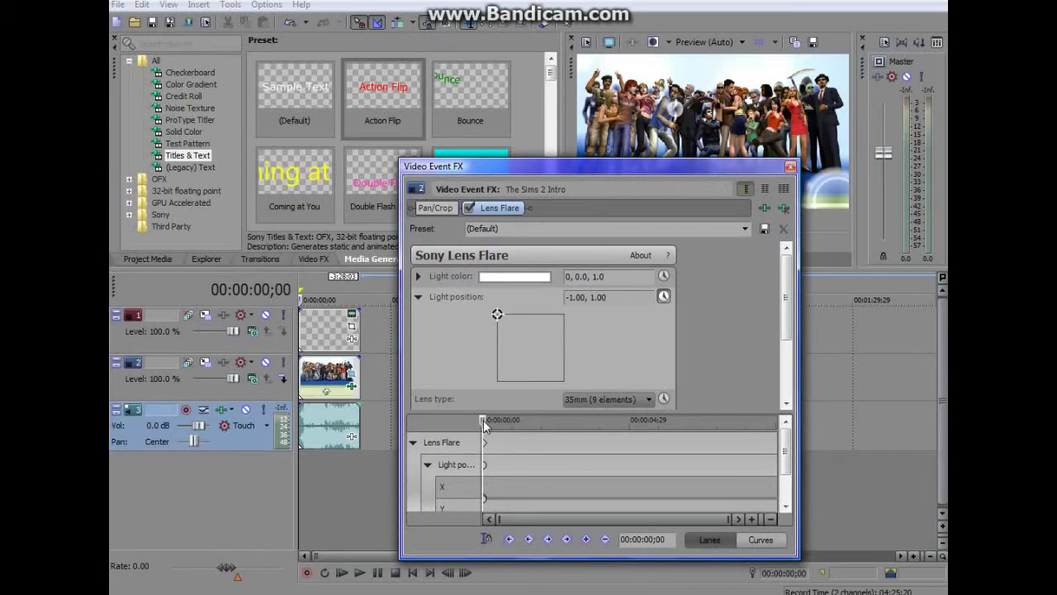
left_click_drag(483, 420, 571, 422)
Step: At 3;00, add a flare position keyframe with the light at the top-right, 1.00, 1.00
left_click_drag(570, 423, 541, 423)
mouse_move(541, 420)
left_mouse_down()
mouse_move(569, 421)
mouse_move(460, 424)
left_mouse_up()
left_click_drag(481, 421, 570, 424)
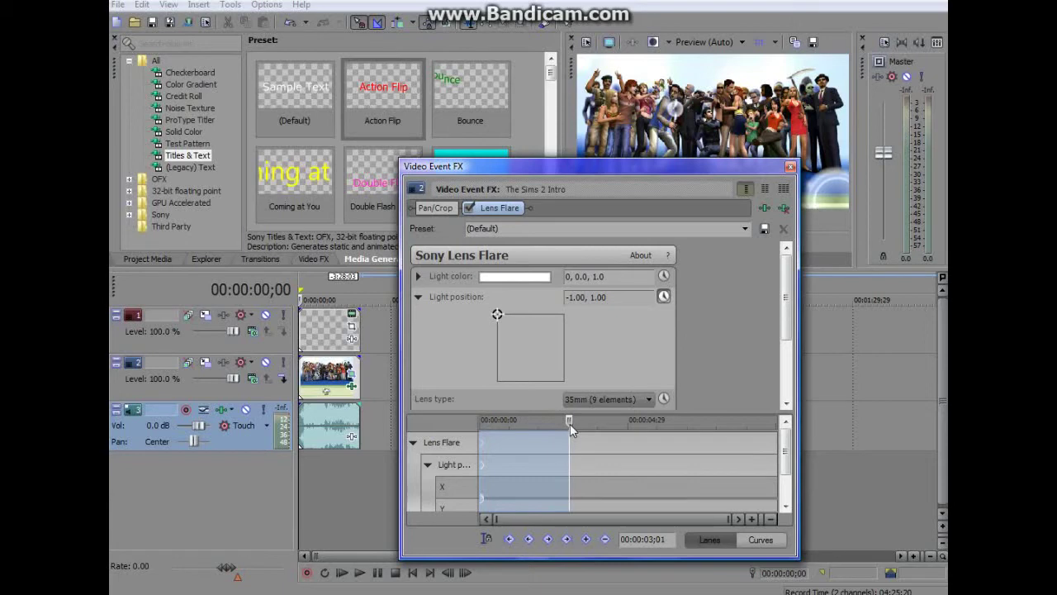
left_click(585, 539)
left_click_drag(497, 314, 566, 315)
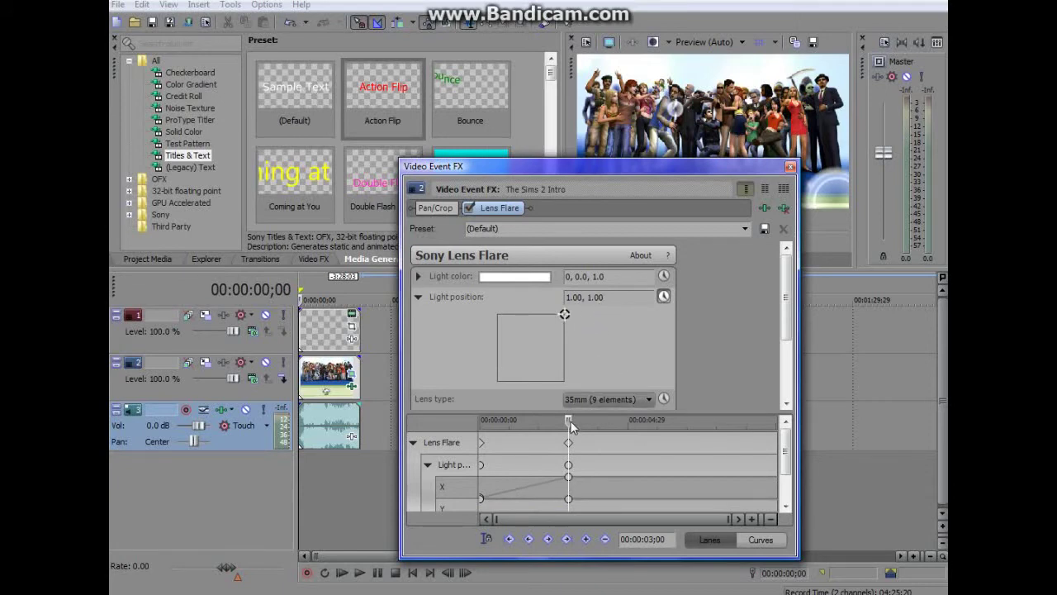
Step: At 5;29, add a keyframe moving the flare down to the bottom-right, 1.00, -1.00
left_click_drag(569, 422, 656, 422)
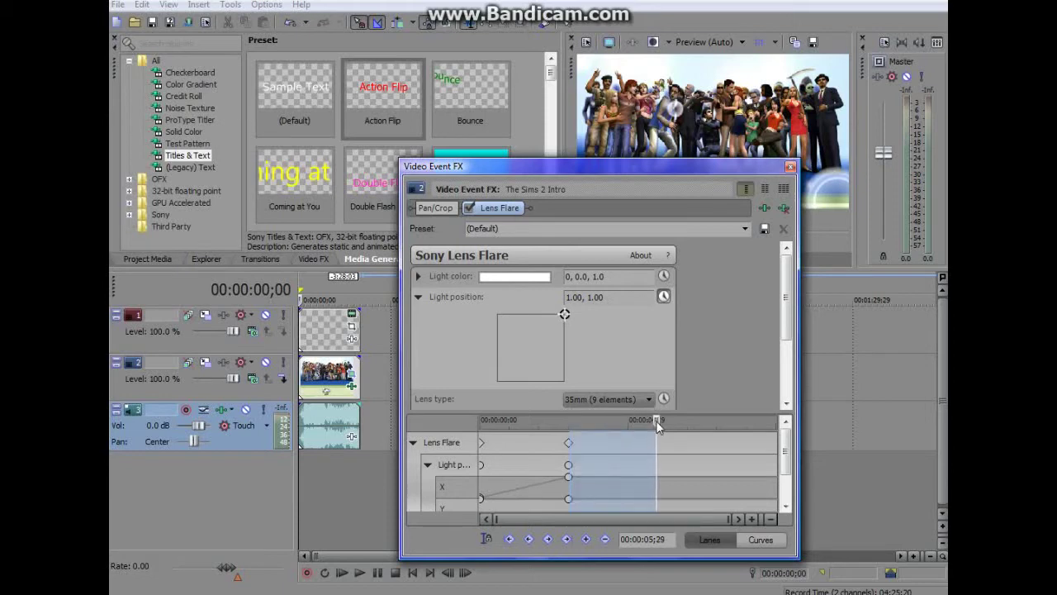
left_click_drag(656, 421, 656, 420)
left_click(587, 539)
left_click_drag(564, 315, 565, 388)
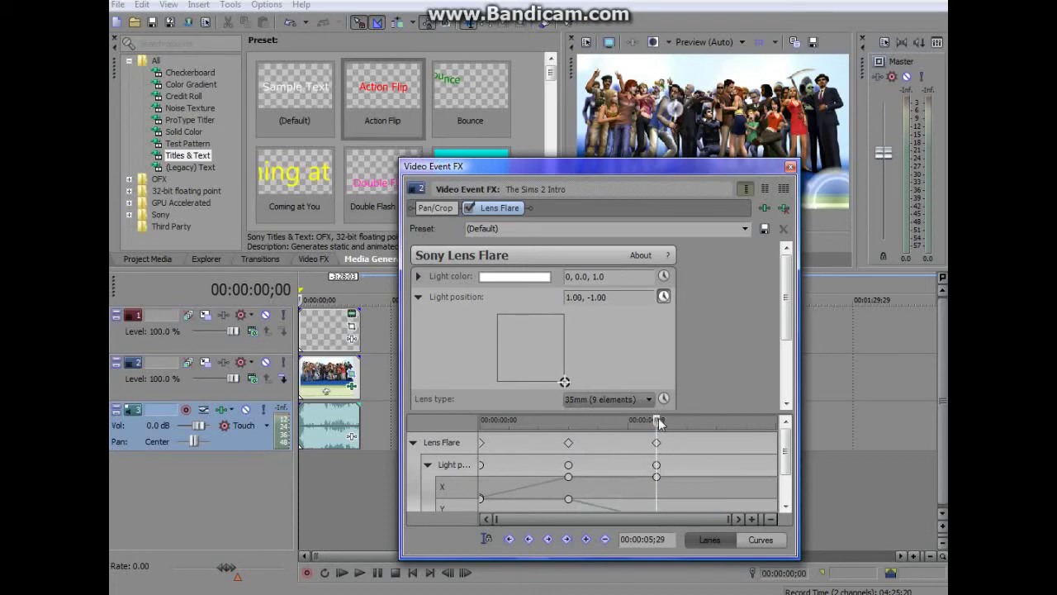
Step: Delete the extra keyframe added at 7;29 and move the effect time to about 9 seconds
left_click_drag(658, 420, 717, 420)
left_click(716, 420)
left_click(586, 538)
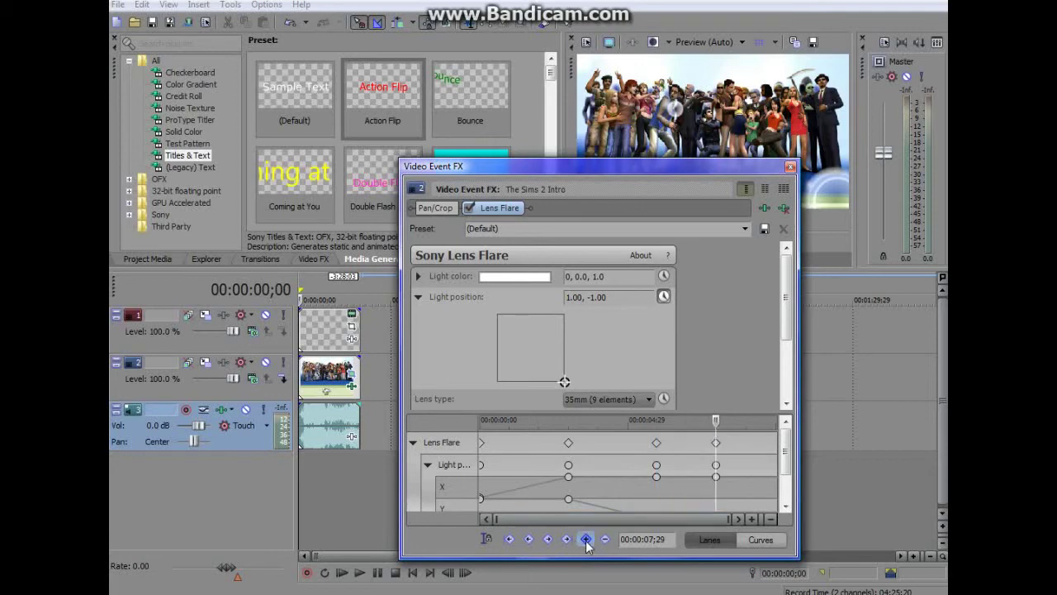
left_click_drag(564, 381, 436, 383)
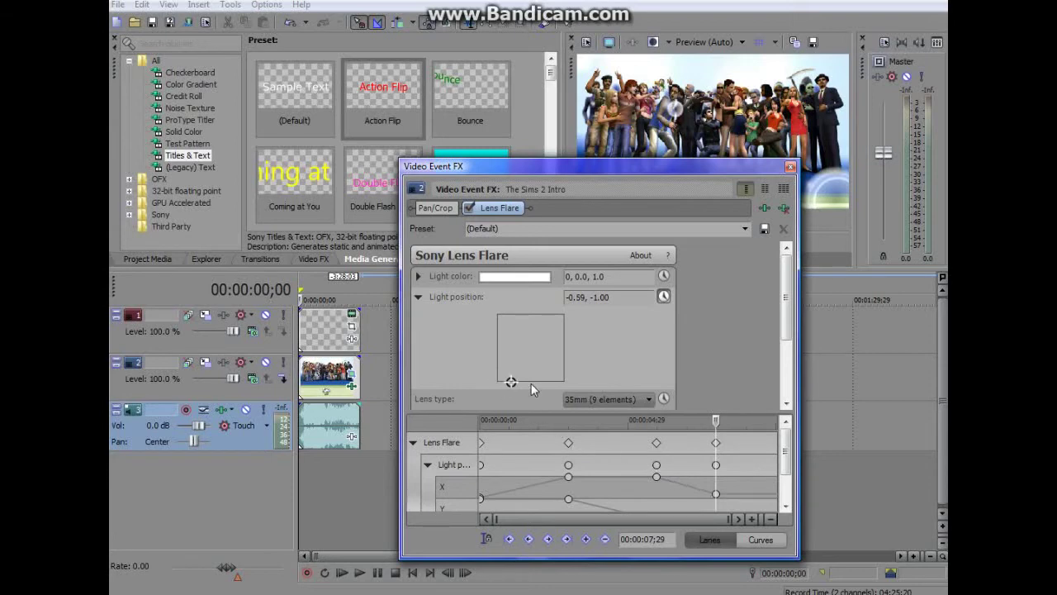
left_click_drag(496, 385, 564, 381)
left_click(716, 444)
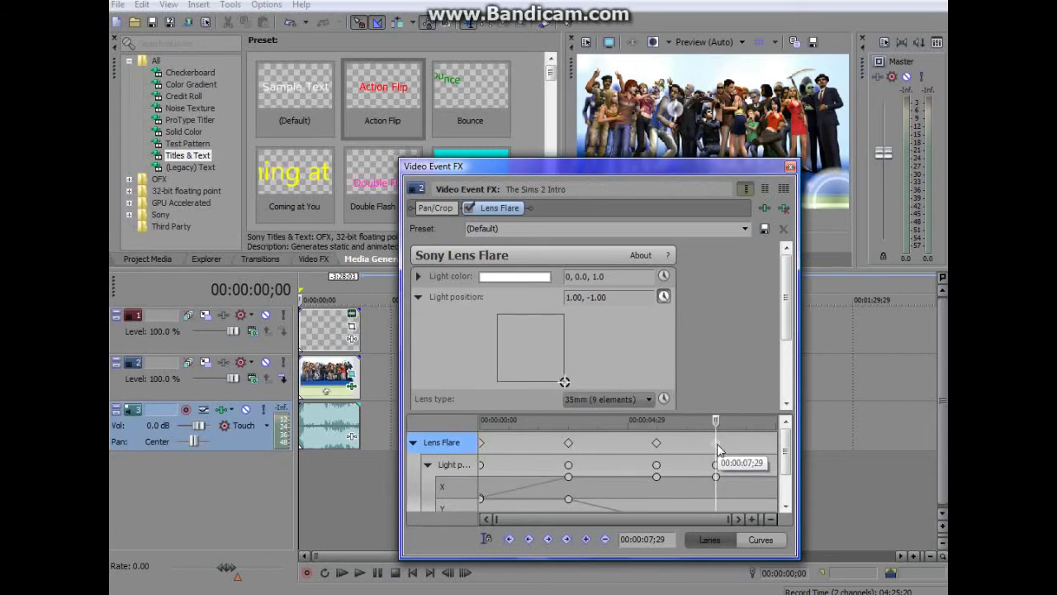
left_click(604, 539)
mouse_move(715, 422)
left_mouse_down()
mouse_move(732, 422)
mouse_move(481, 423)
mouse_move(749, 442)
left_mouse_up()
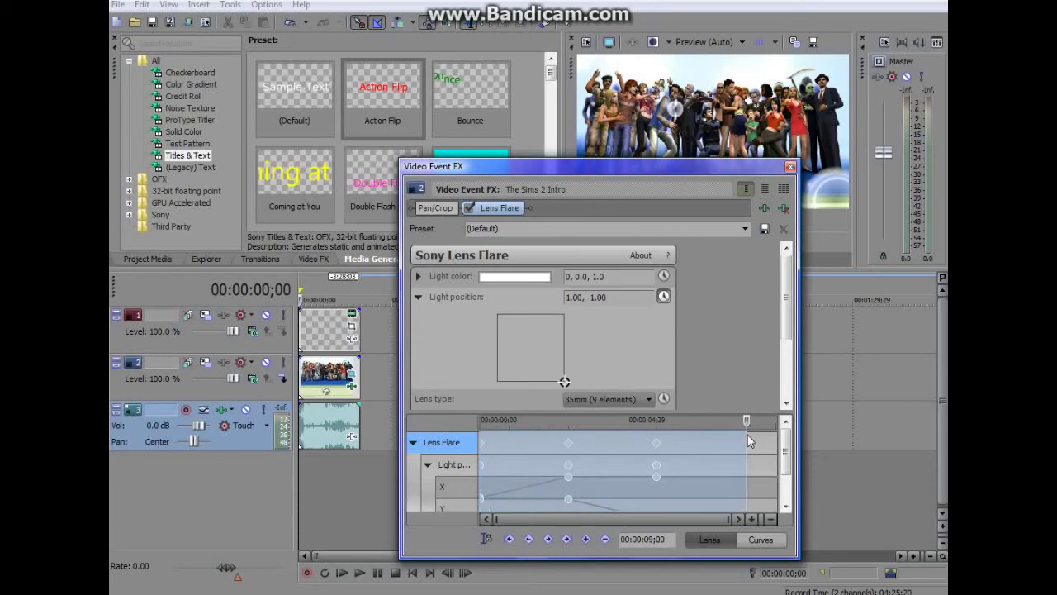
left_click(666, 491)
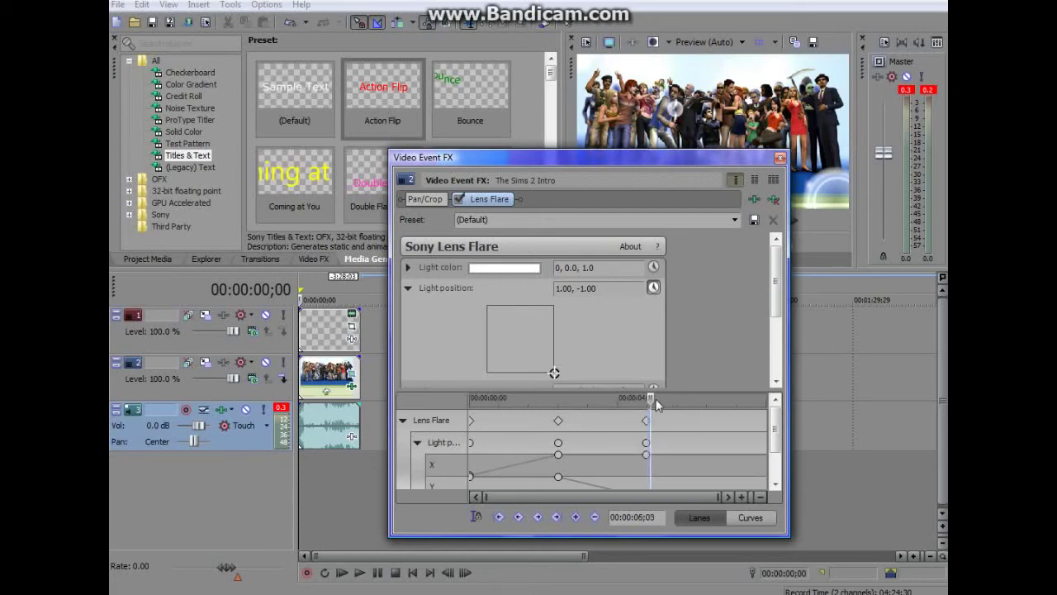
Step: At 9;00, add a flare keyframe at the bottom-left, -1.00, -1.00
left_click_drag(647, 403, 737, 399)
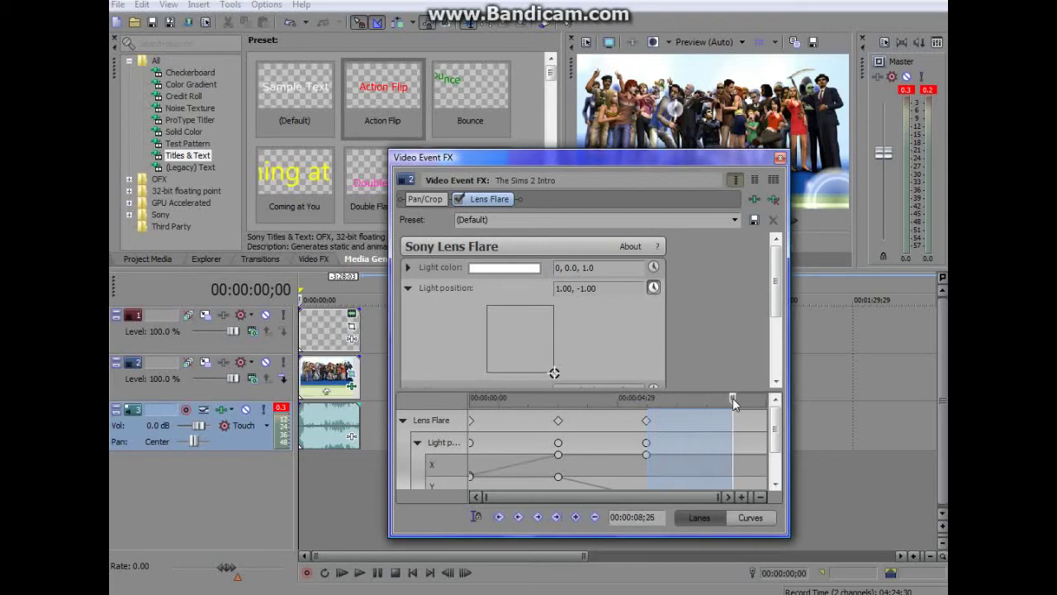
left_click(576, 517)
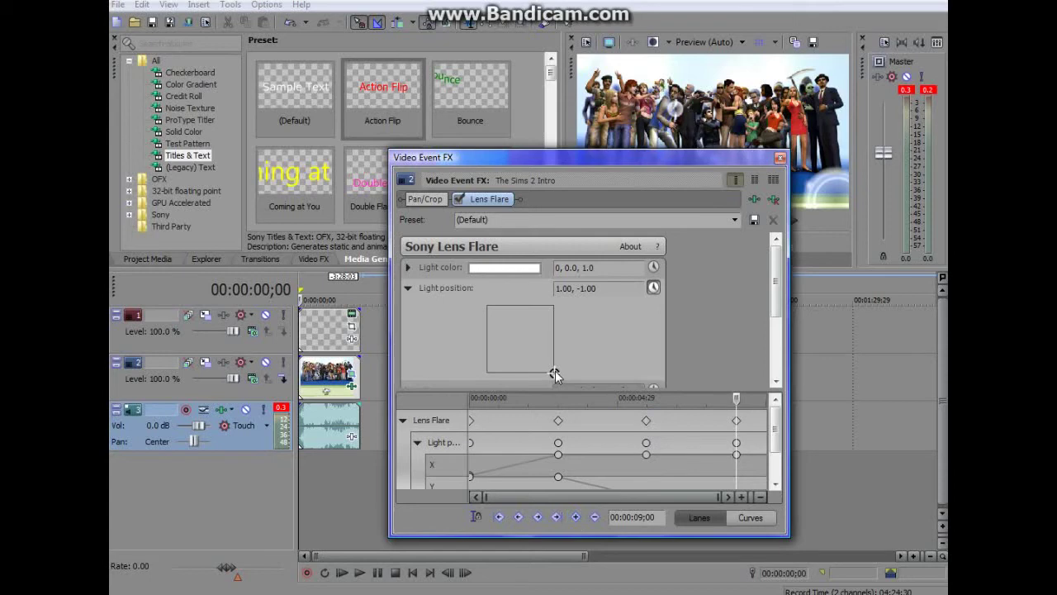
left_click_drag(554, 373, 487, 373)
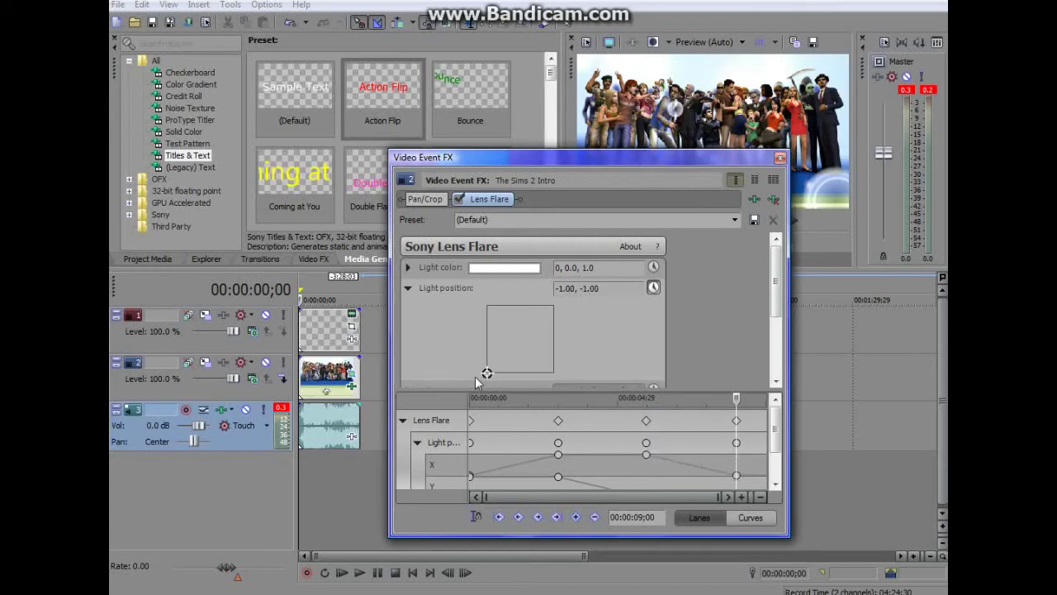
Step: At 10;00, add a flare keyframe back at the top-left, -1.00, 1.00
left_click_drag(737, 402, 770, 402)
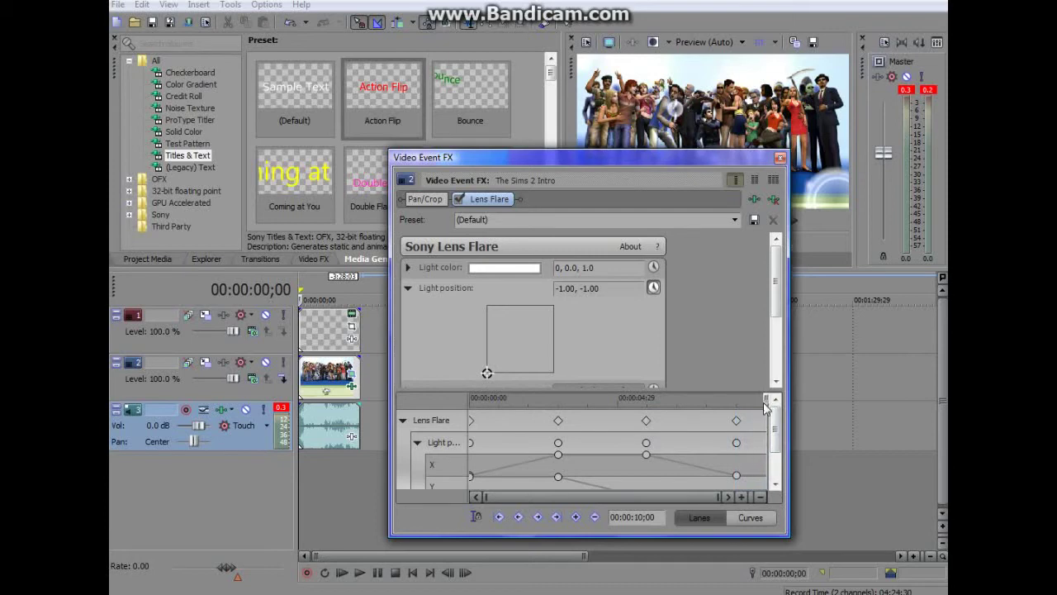
left_click(578, 520)
left_click_drag(487, 374, 493, 264)
left_click_drag(491, 307, 461, 299)
Step: Close the Video Event FX window, play the intro through, then return to the start
left_click(780, 157)
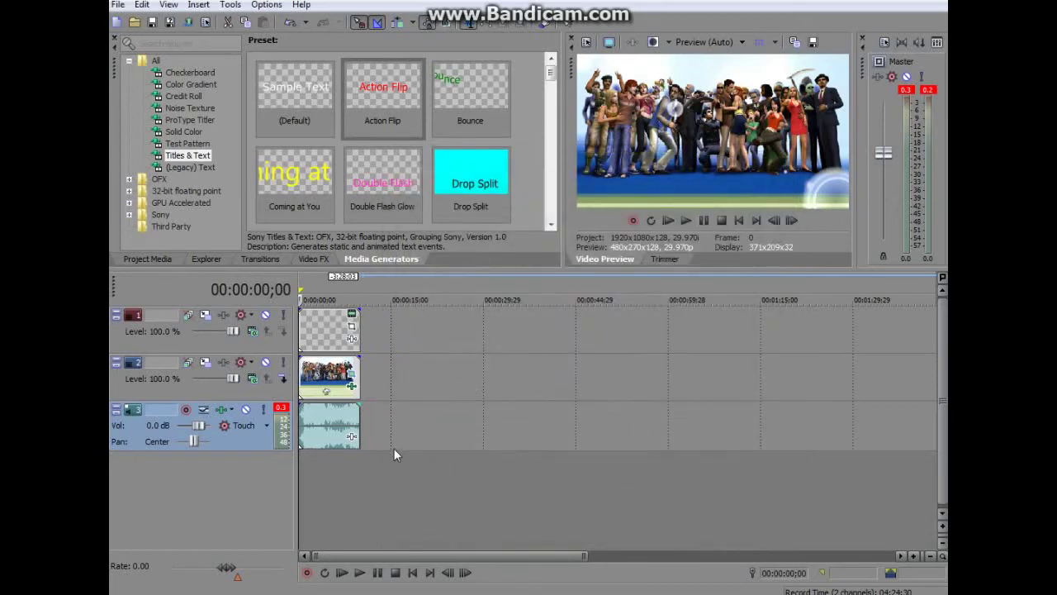
left_click(684, 220)
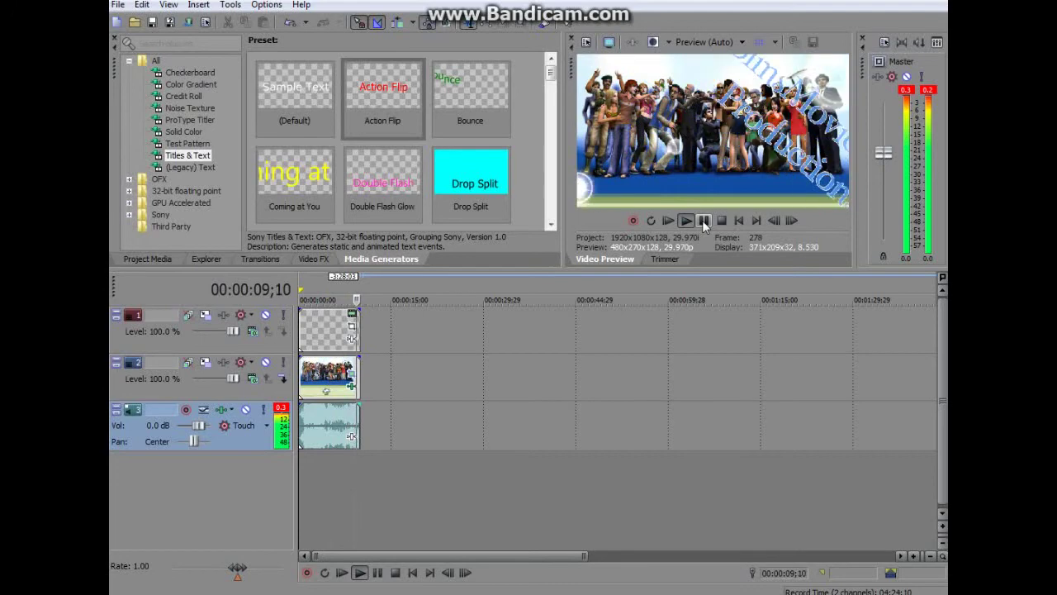
left_click(702, 219)
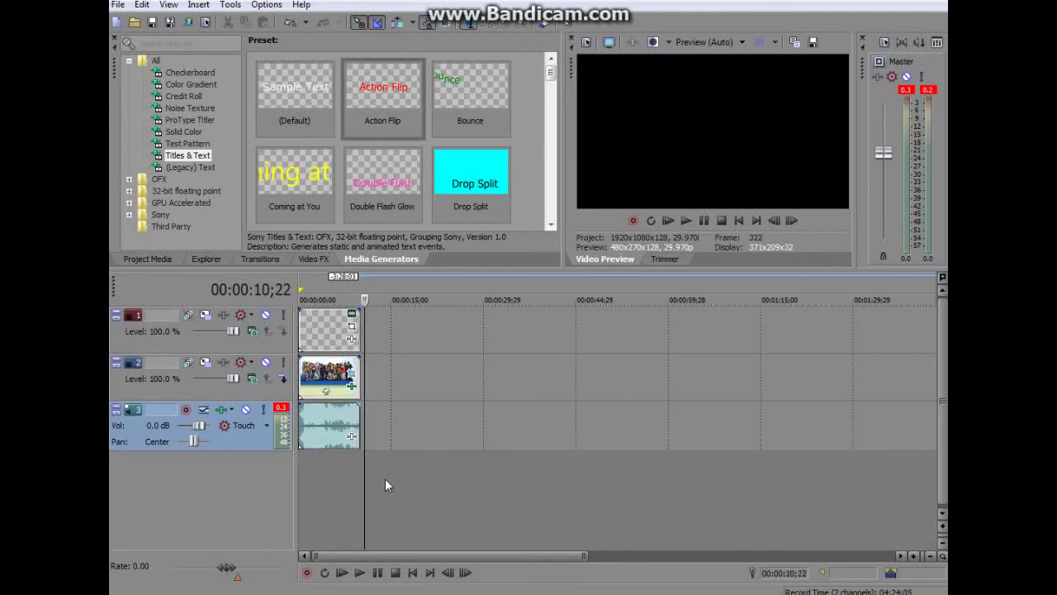
key("ctrl+Home")
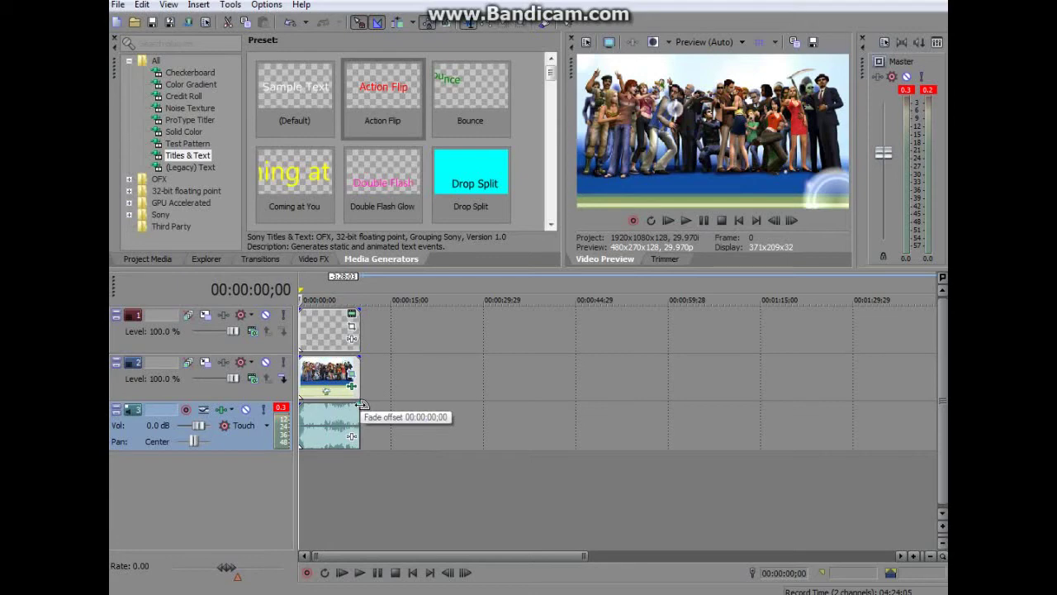
Step: Add roughly one-second fade-ins to the music, group image and title clips
left_click(306, 480)
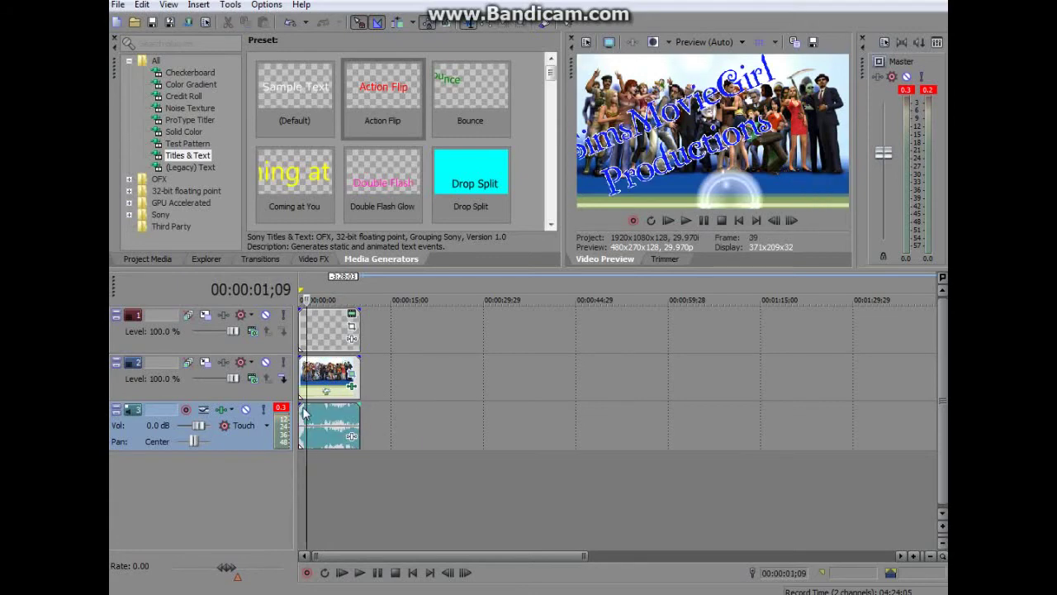
left_click_drag(301, 404, 305, 404)
left_click_drag(301, 357, 304, 355)
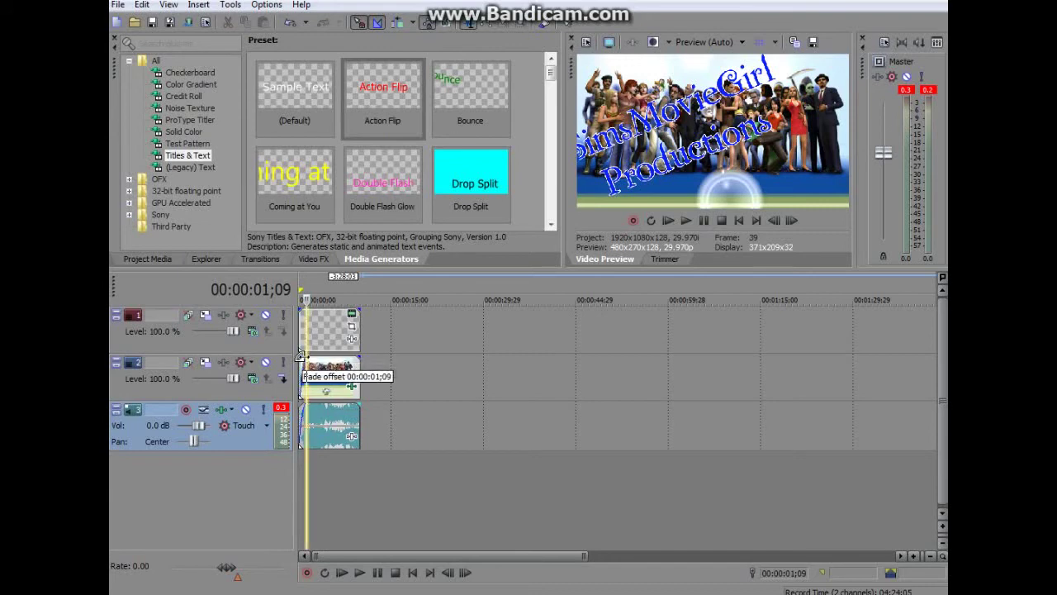
left_click_drag(299, 310, 304, 309)
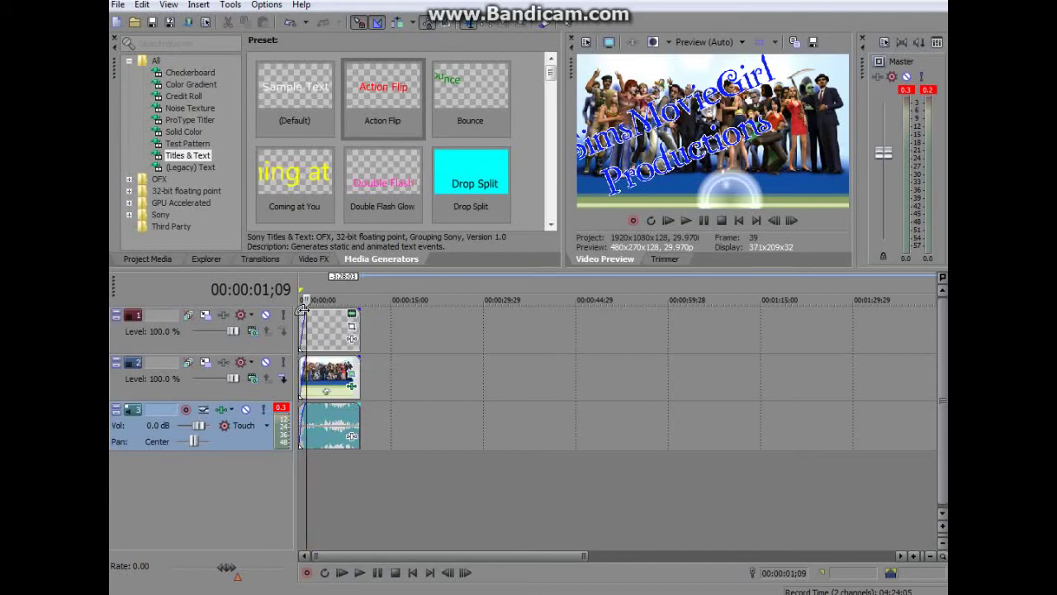
Step: Add fade-outs to the ends of the music, group image and title clips
left_click(350, 482)
left_click_drag(349, 482, 350, 483)
left_click_drag(357, 403, 356, 404)
left_click_drag(357, 357, 356, 358)
left_click_drag(357, 307, 356, 306)
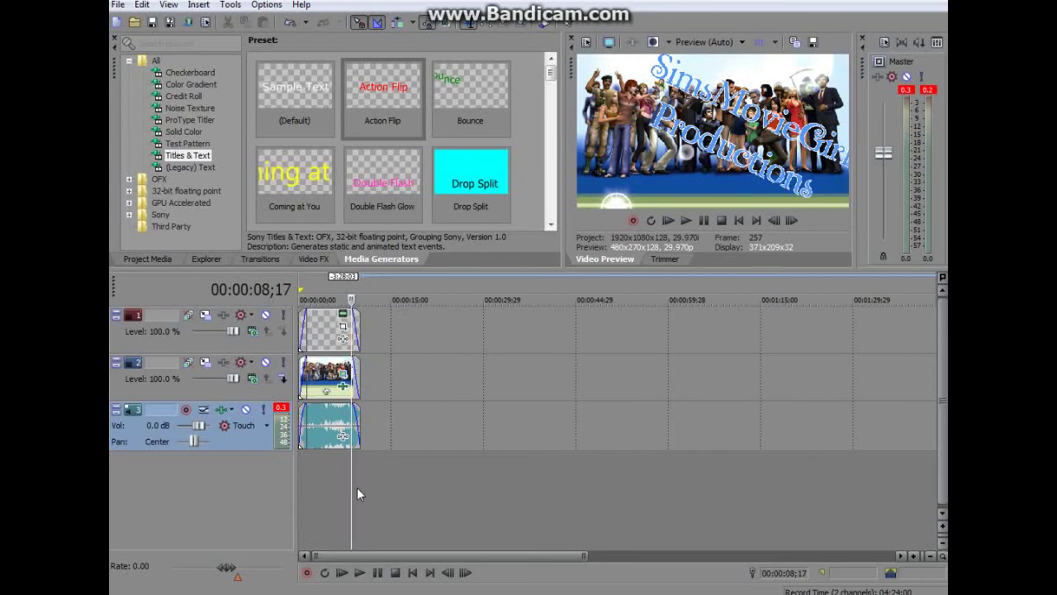
Step: Play the faded intro from the start to black, then return the cursor to the beginning
key("ctrl+Home")
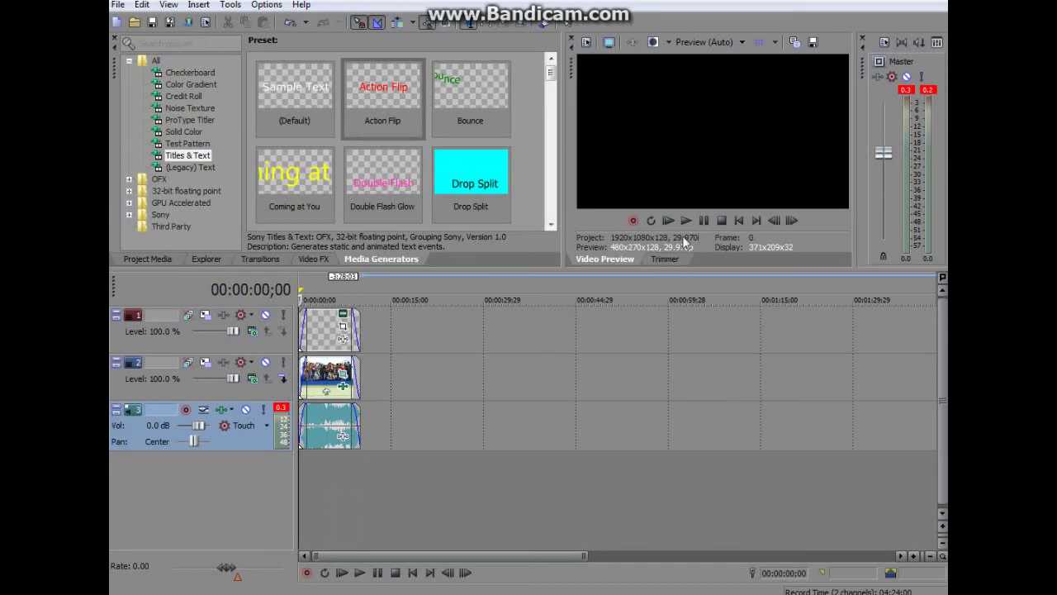
left_click(686, 221)
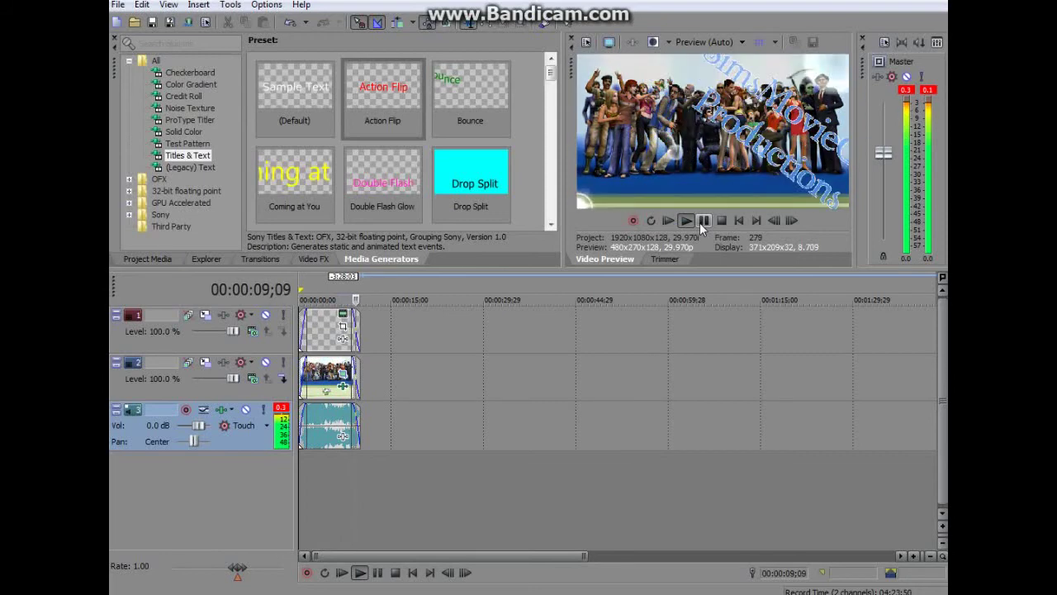
key("Return")
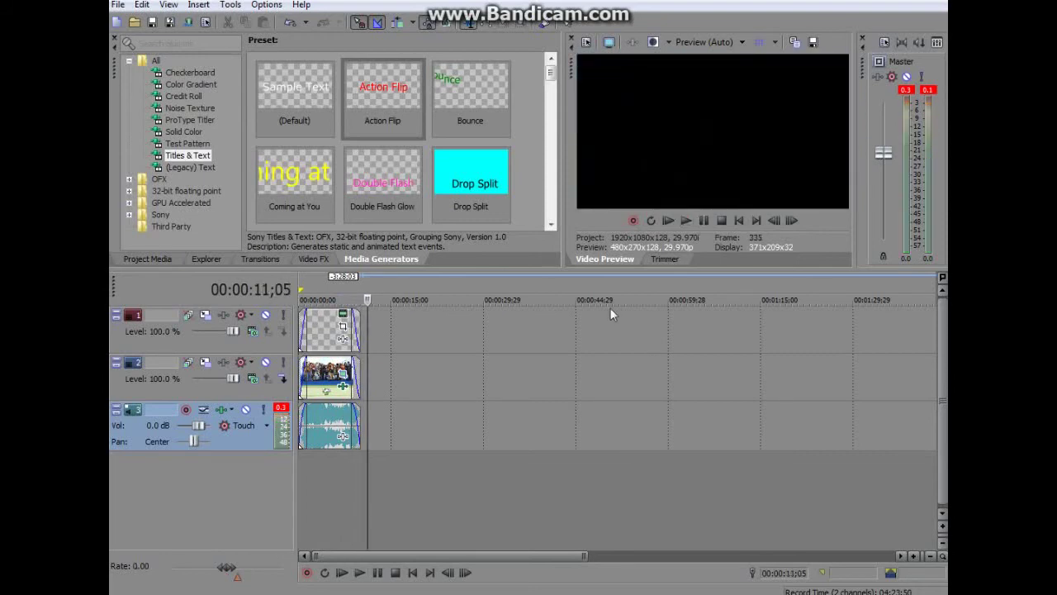
left_click_drag(367, 481, 235, 497)
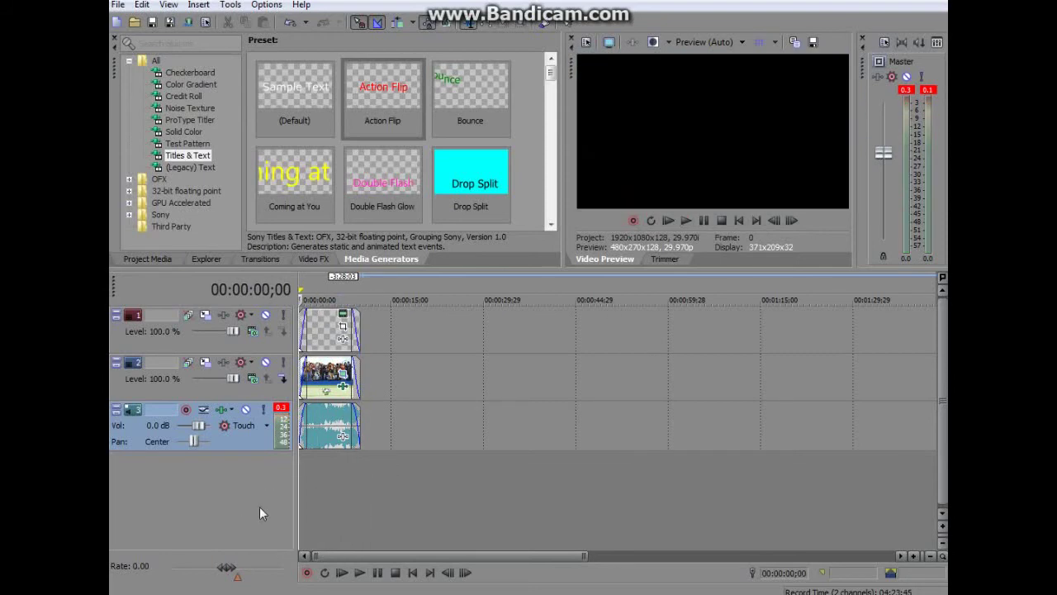